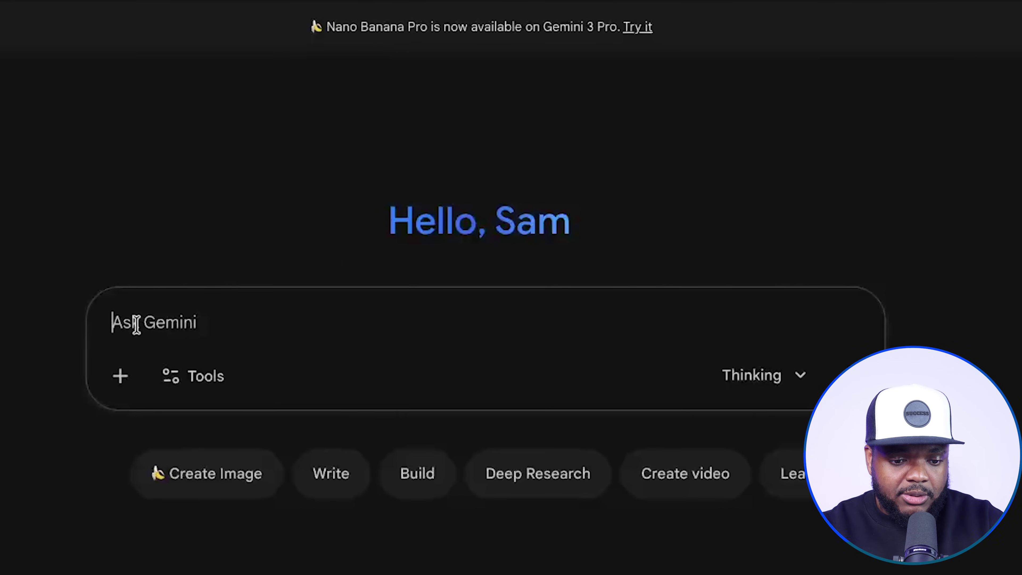
Ask Gemini's Thinking model, with Canvas enabled, for an interactive, clickable infographic ranking the top 10 trending digital products for 2026 from Google Trends search data.
text(Can you give me a full infographic showing the top 10 trending digital products for 2026 and make it interactive and clickable so I can get a full summary of each digital product based on google trends search data - rank each one in a clear and easy to read infographic)
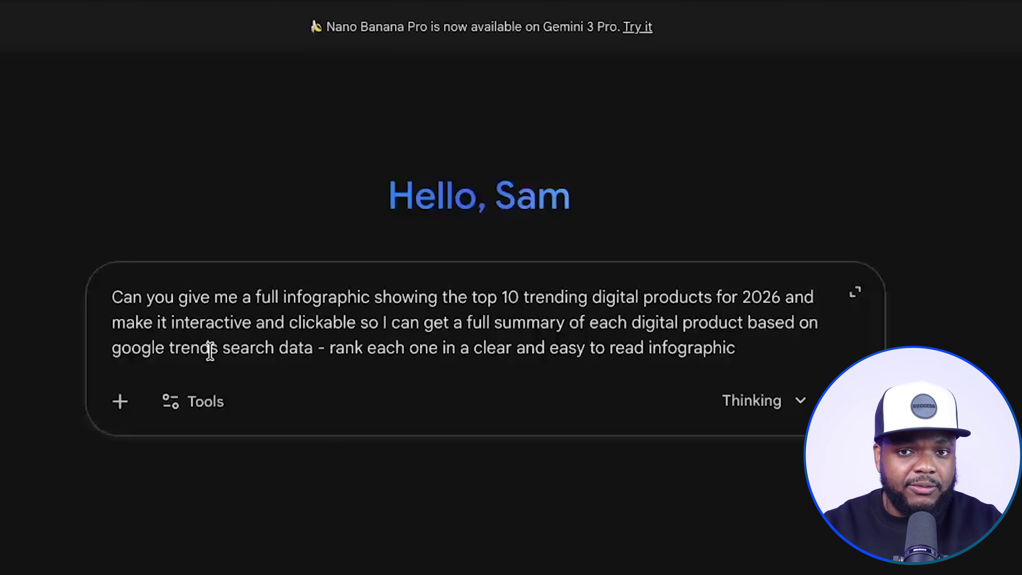
click(205, 403)
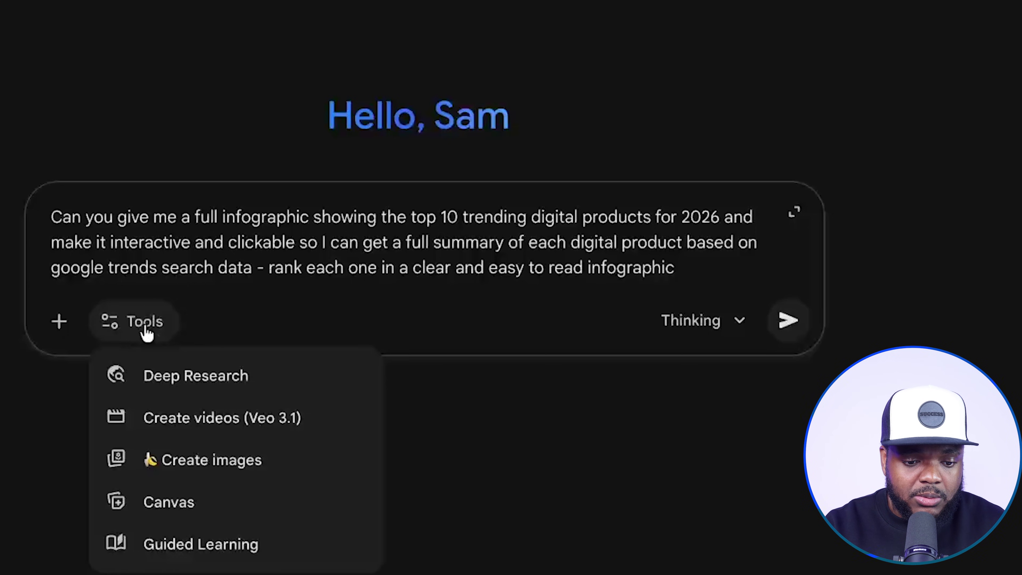
click(169, 510)
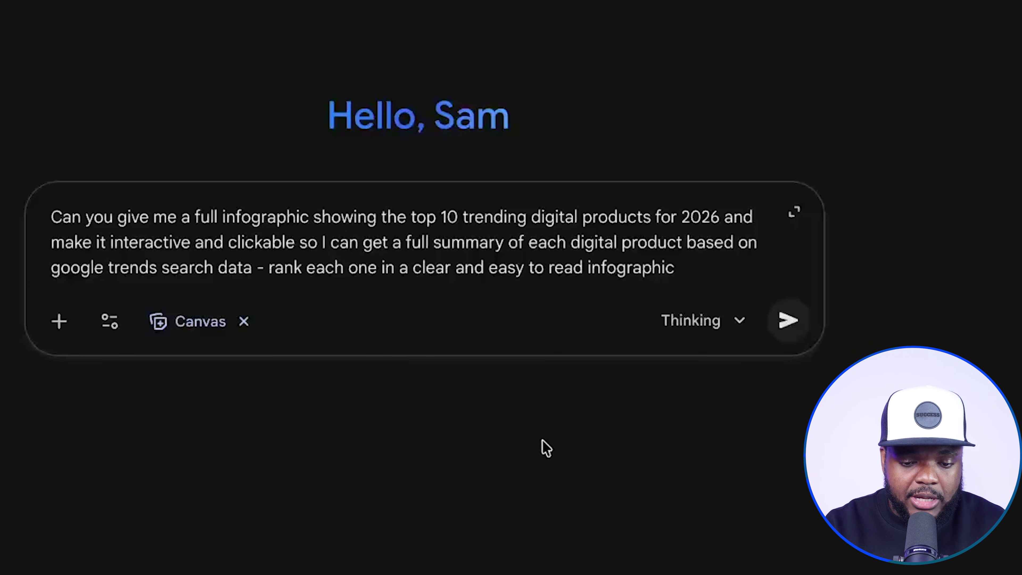
click(685, 334)
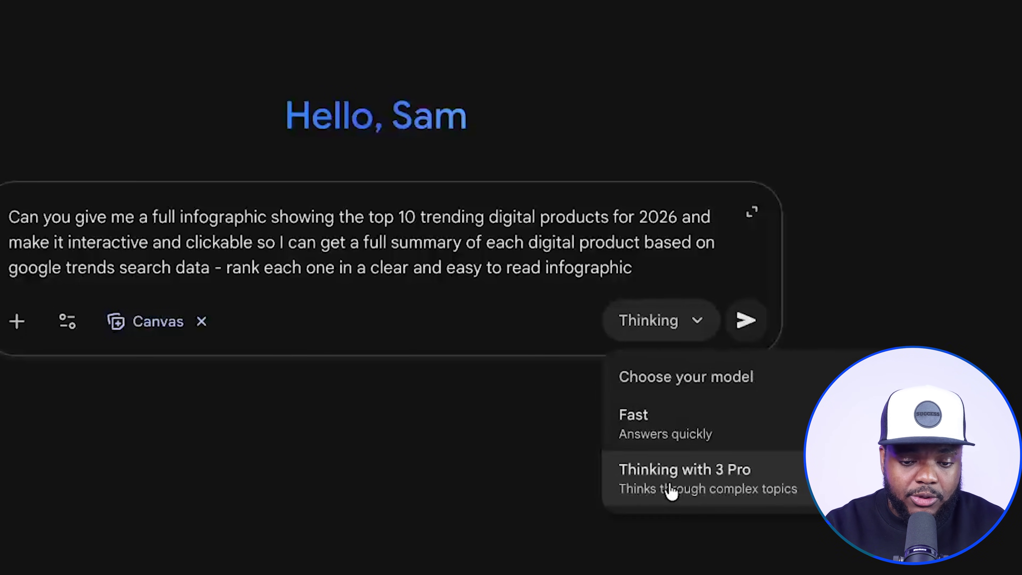
click(463, 441)
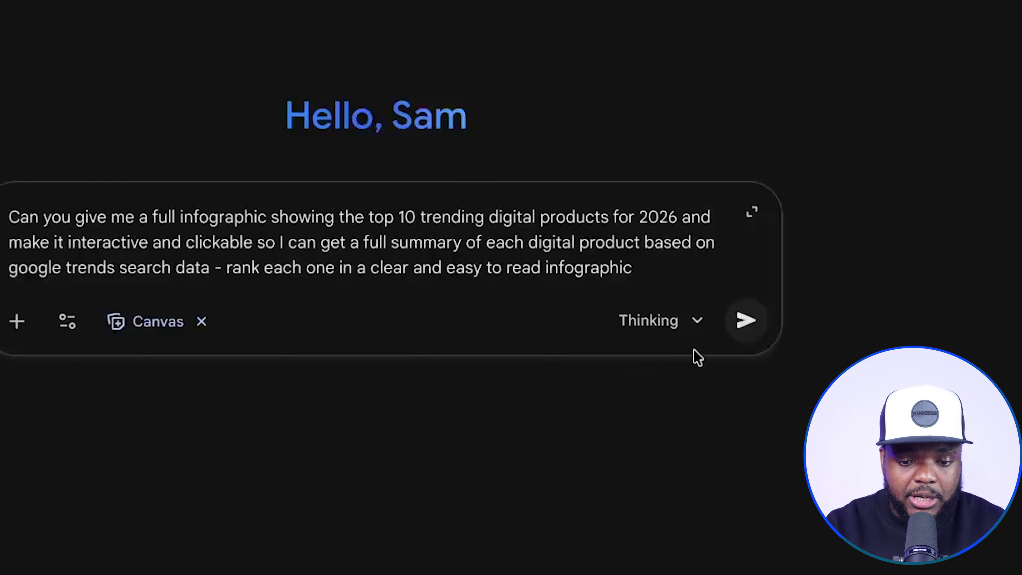
click(759, 322)
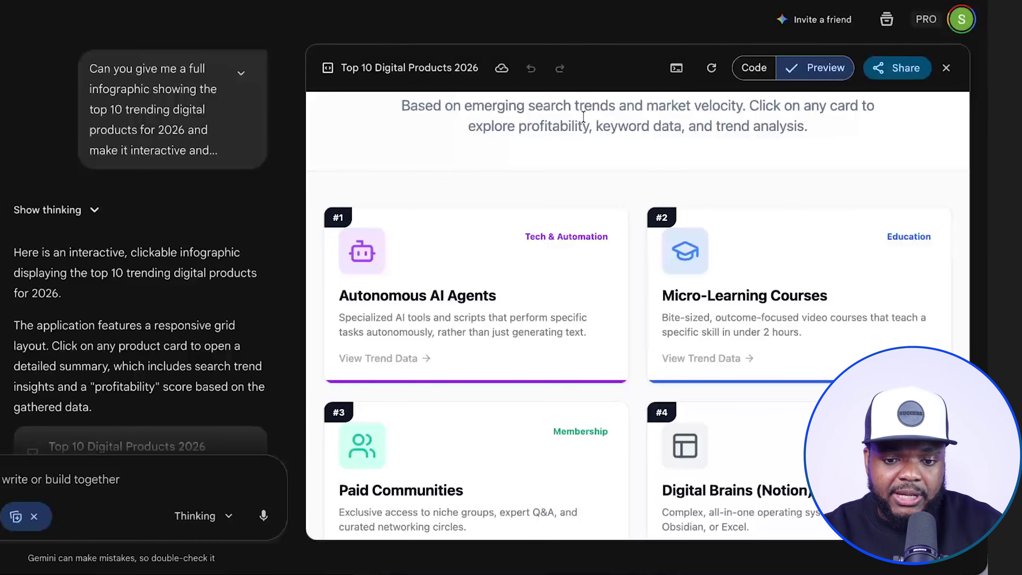
Examine the ten ranked product cards in the generated infographic, from Autonomous AI Agents through Educational Printables.
scroll(581, 117, up, 5)
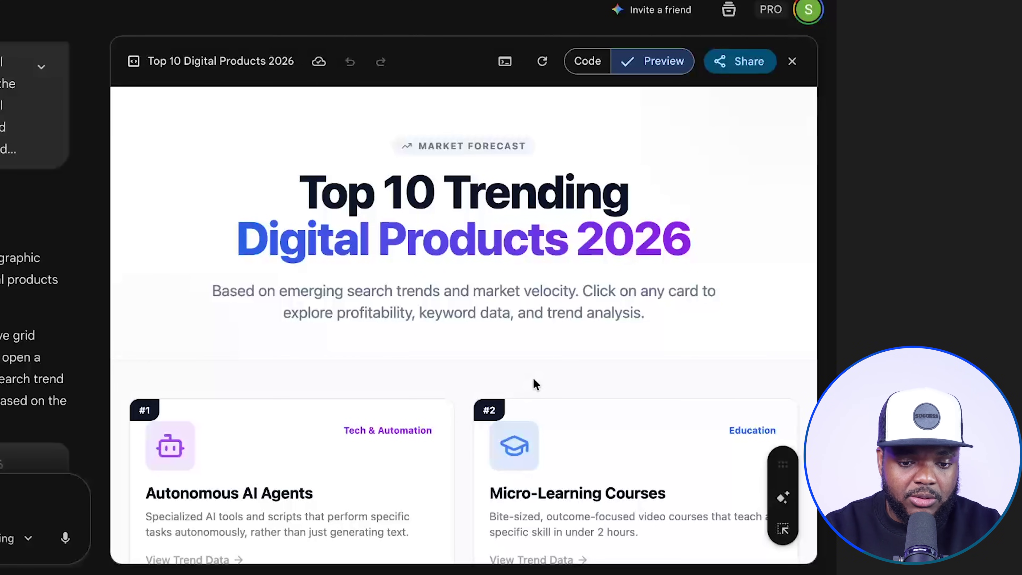
scroll(535, 385, down, 5)
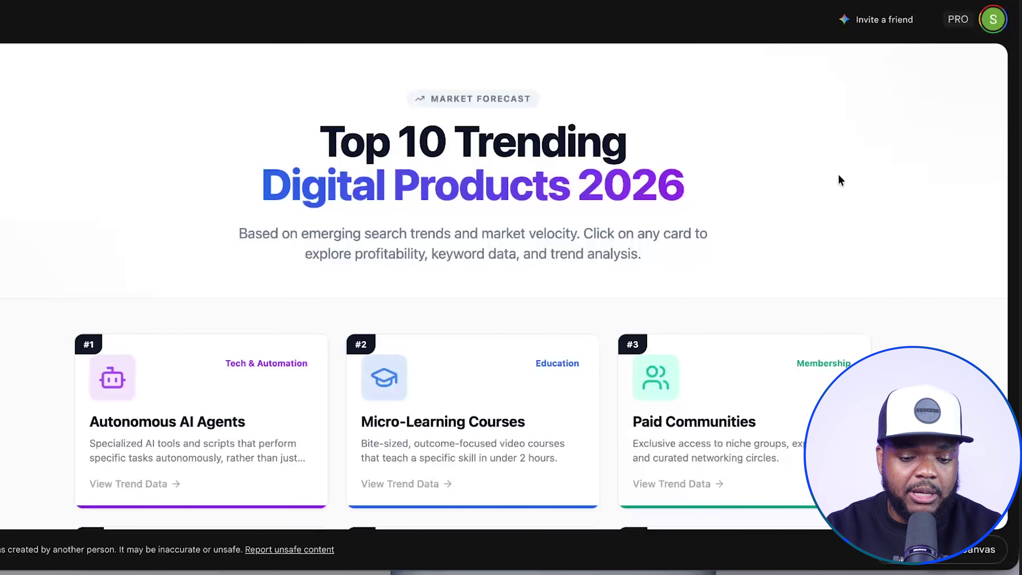
scroll(840, 180, down, 5)
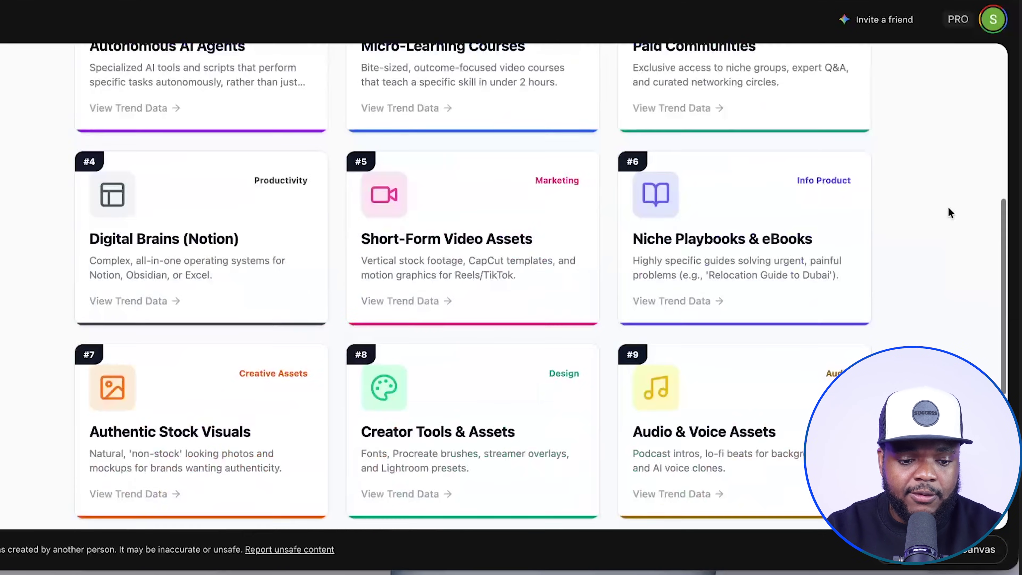
scroll(949, 208, down, 5)
scroll(948, 208, down, 3)
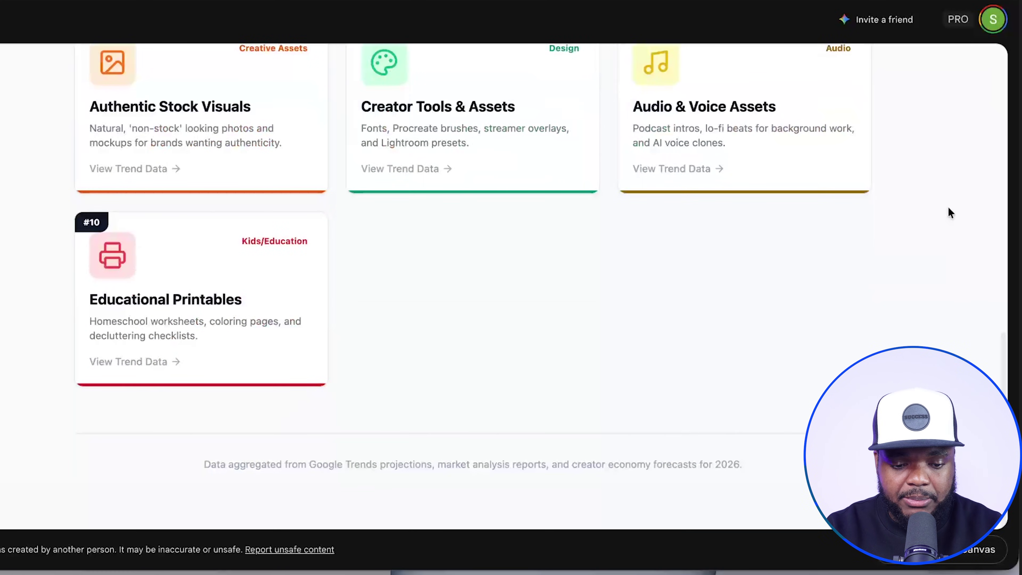
scroll(950, 214, up, 10)
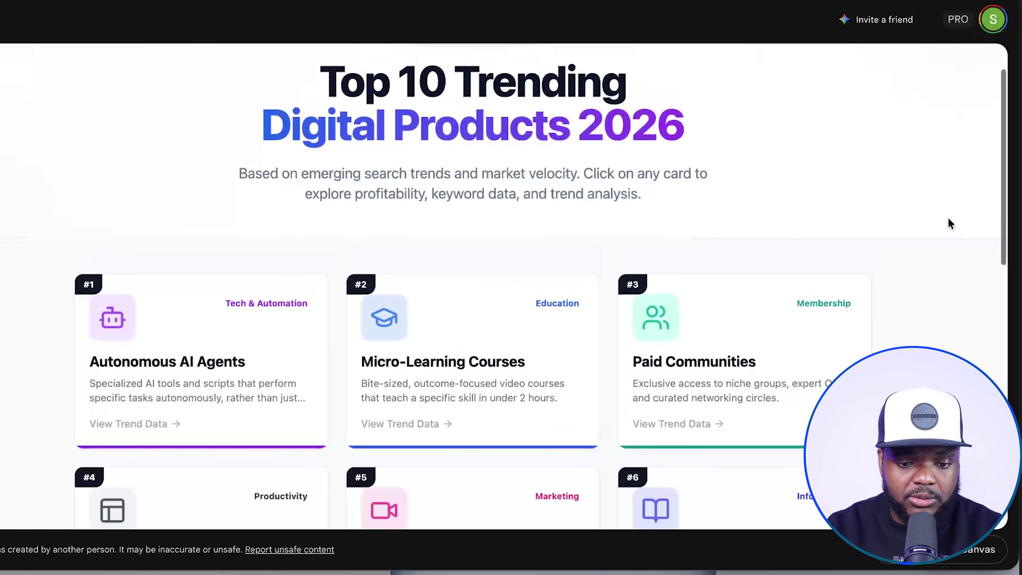
scroll(133, 436, down, 4)
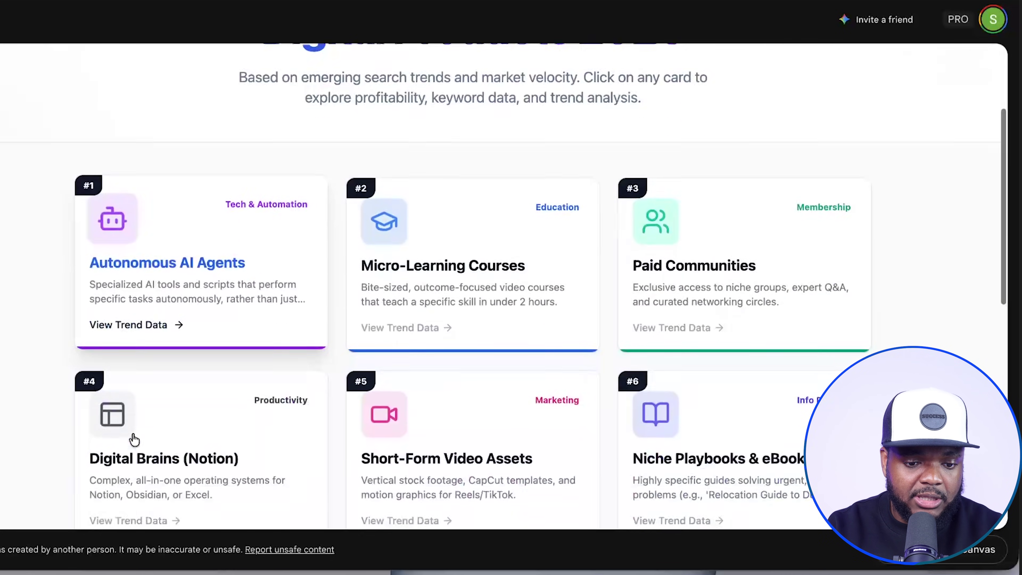
scroll(639, 177, up, 5)
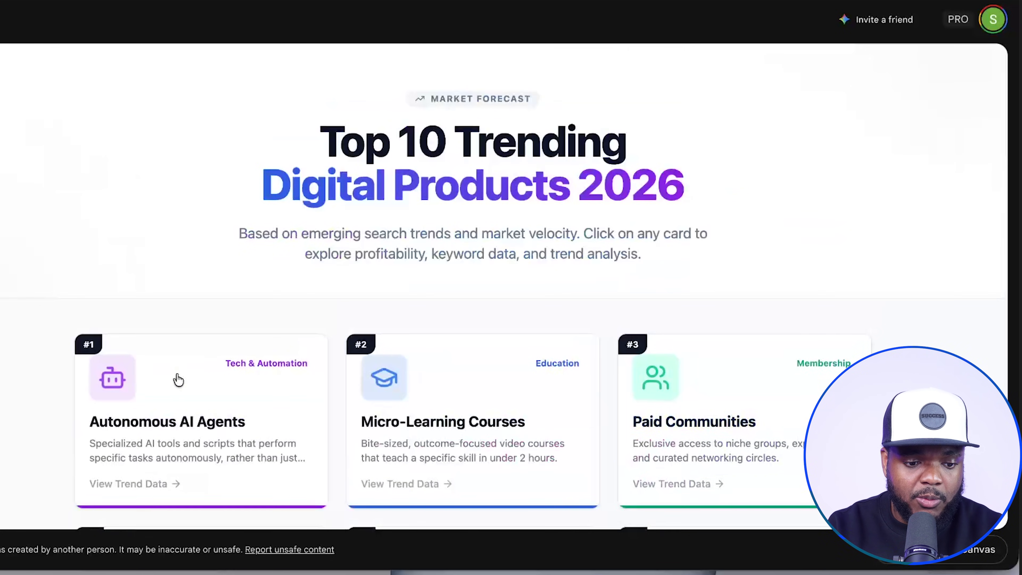
scroll(180, 403, down, 11)
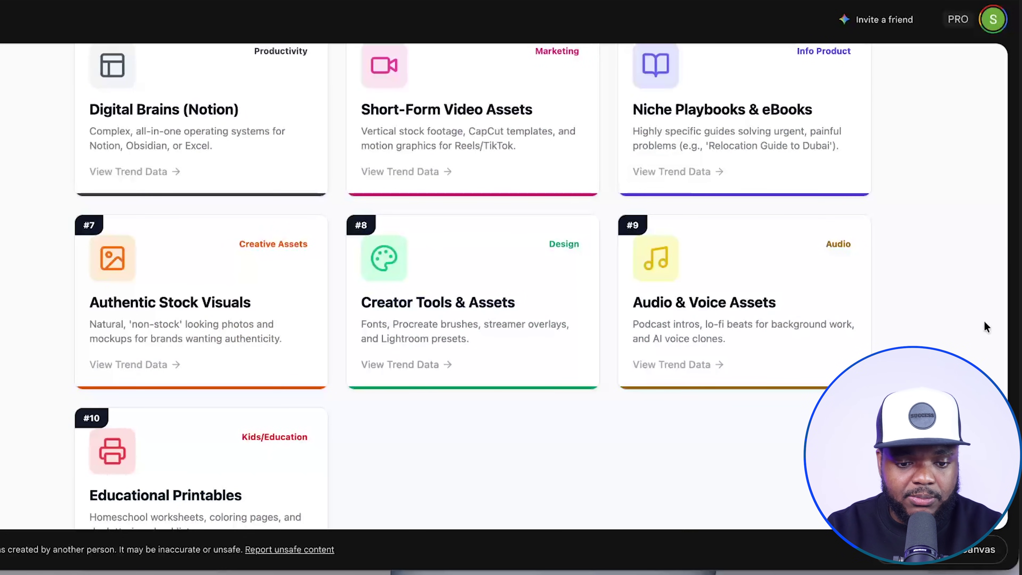
scroll(984, 321, up, 10)
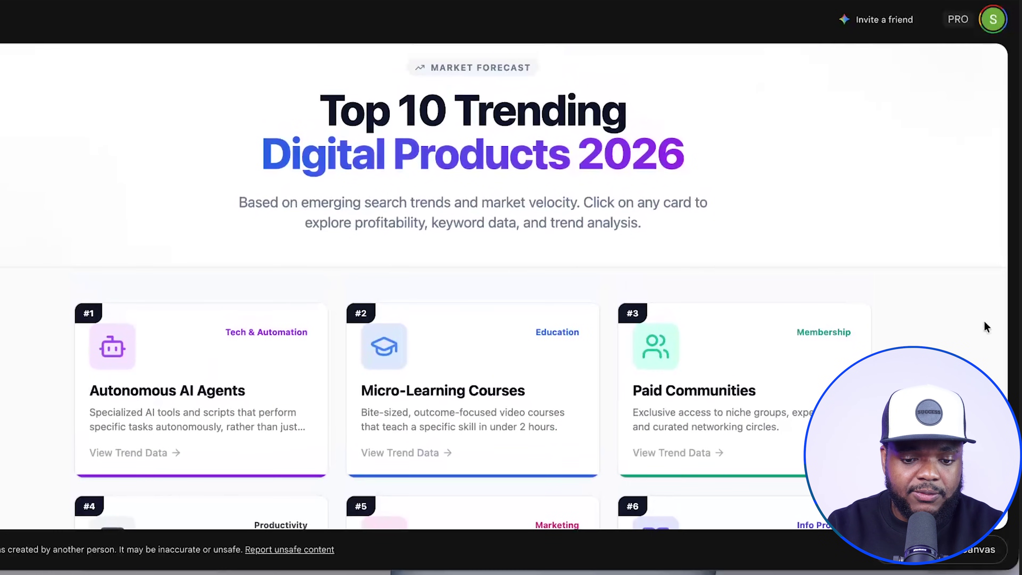
scroll(942, 221, down, 7)
scroll(942, 221, down, 7)
scroll(942, 221, up, 14)
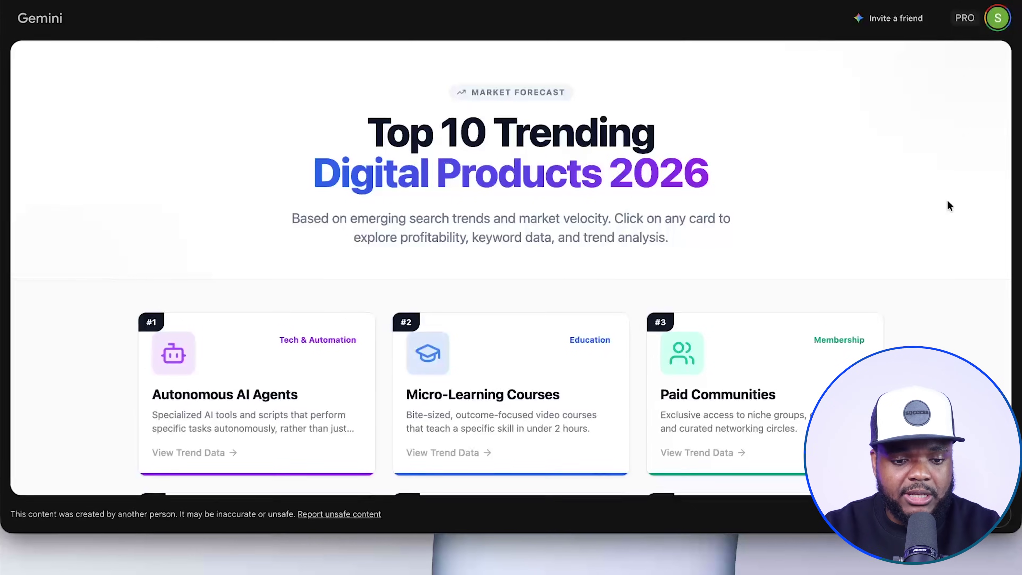
scroll(929, 200, down, 15)
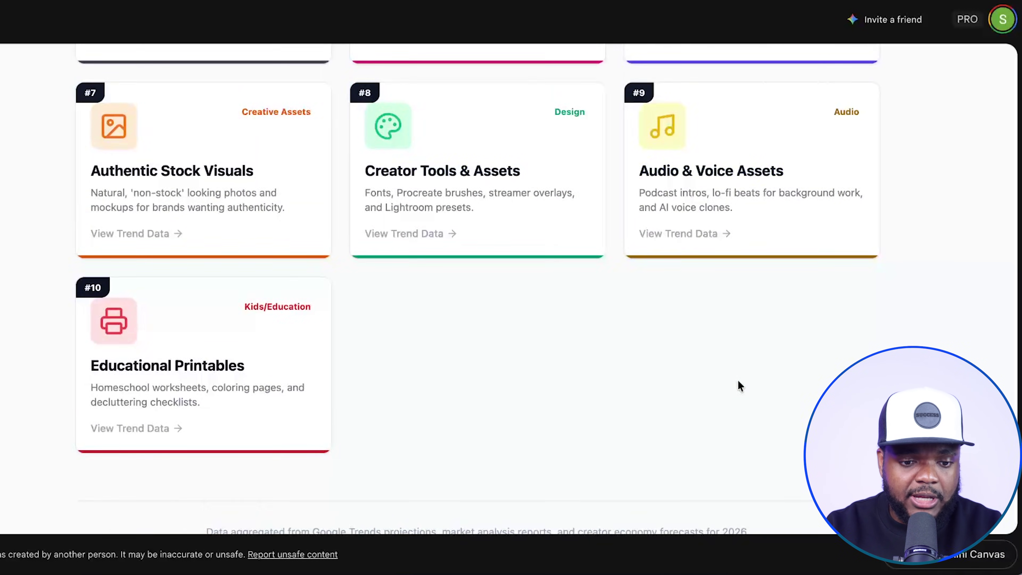
scroll(738, 380, up, 15)
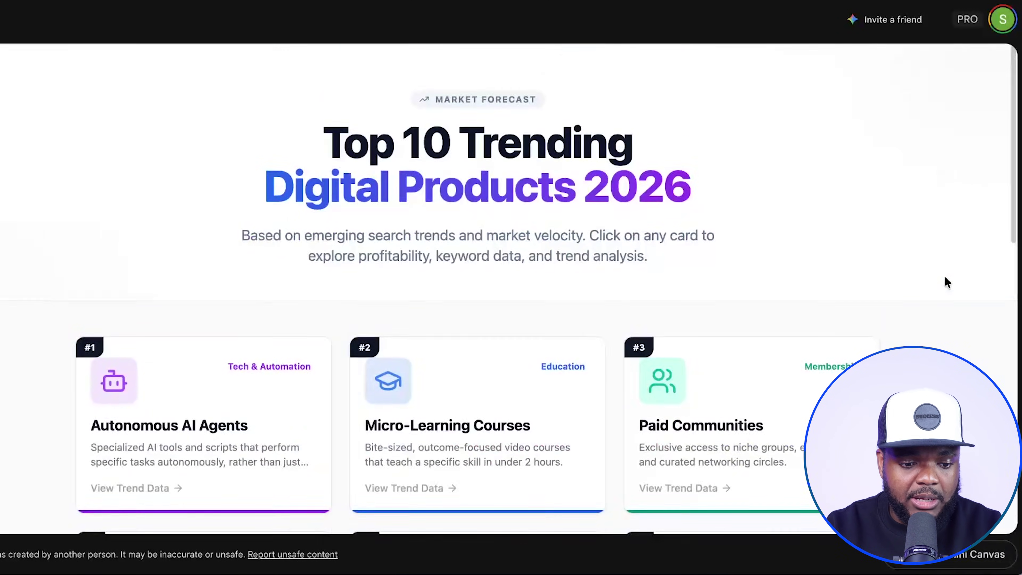
scroll(947, 282, down, 3)
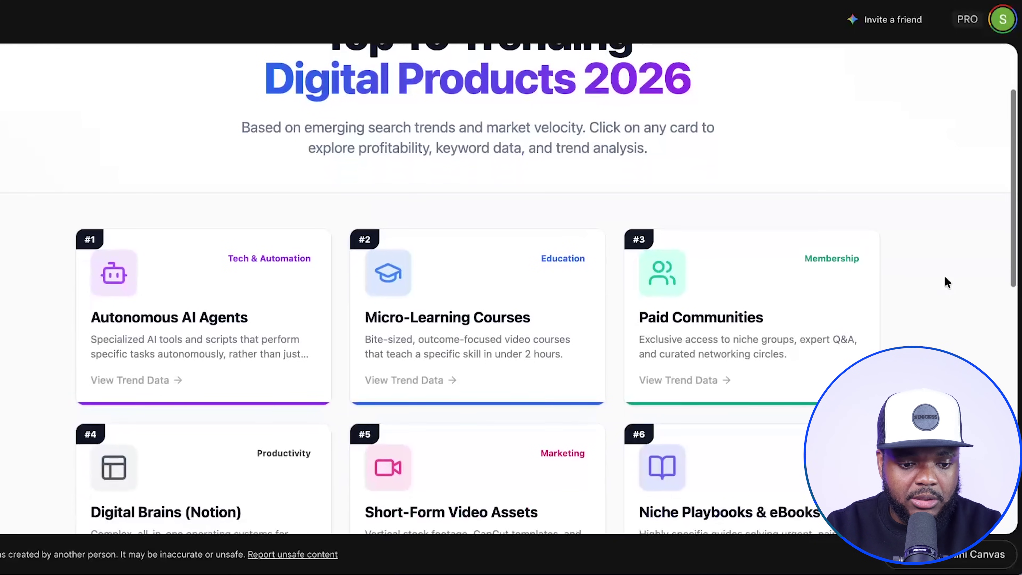
Open the Autonomous AI Agents card and check worldwide search interest for make.com from 2004 to present in Google Trends.
click(195, 287)
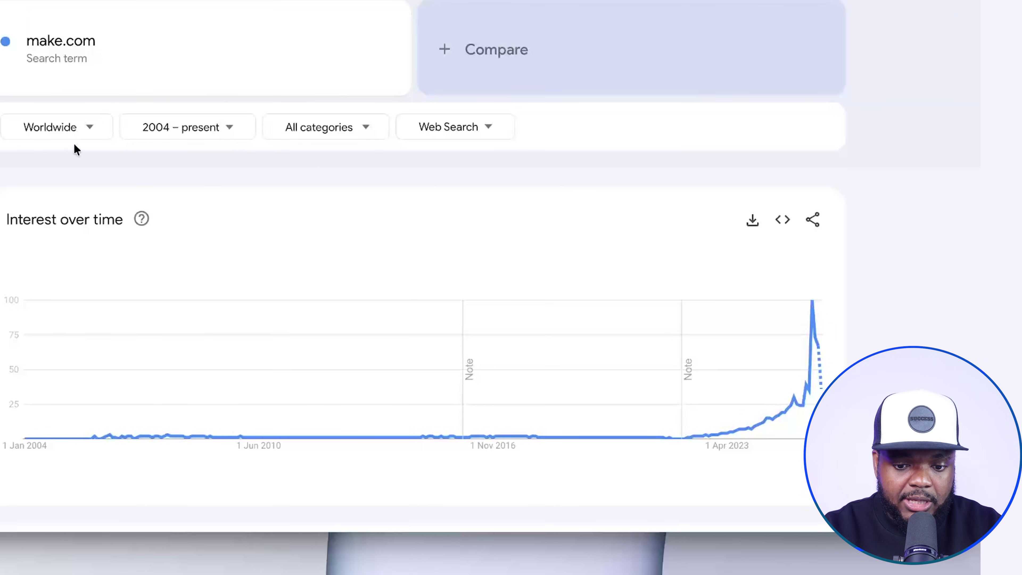
mouse_move(687, 435)
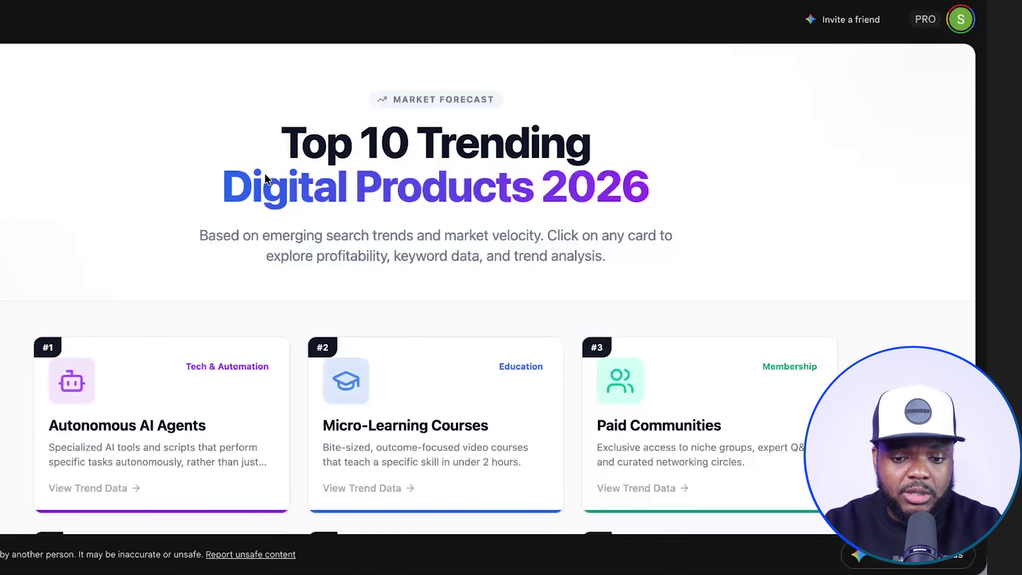
Switch back to the infographic in Gemini and go through the ranked digital product ideas again.
scroll(264, 174, down, 10)
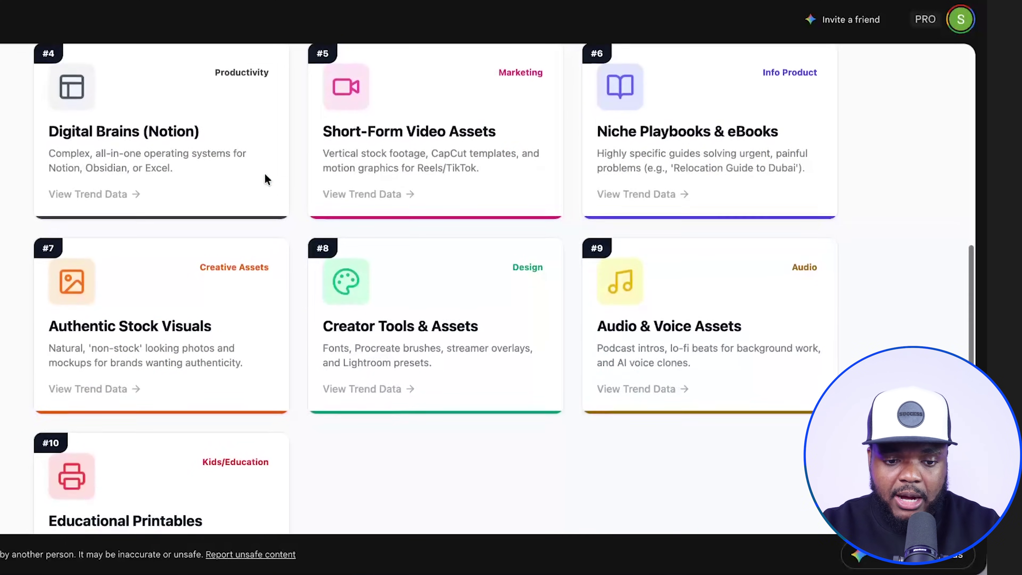
scroll(264, 174, up, 10)
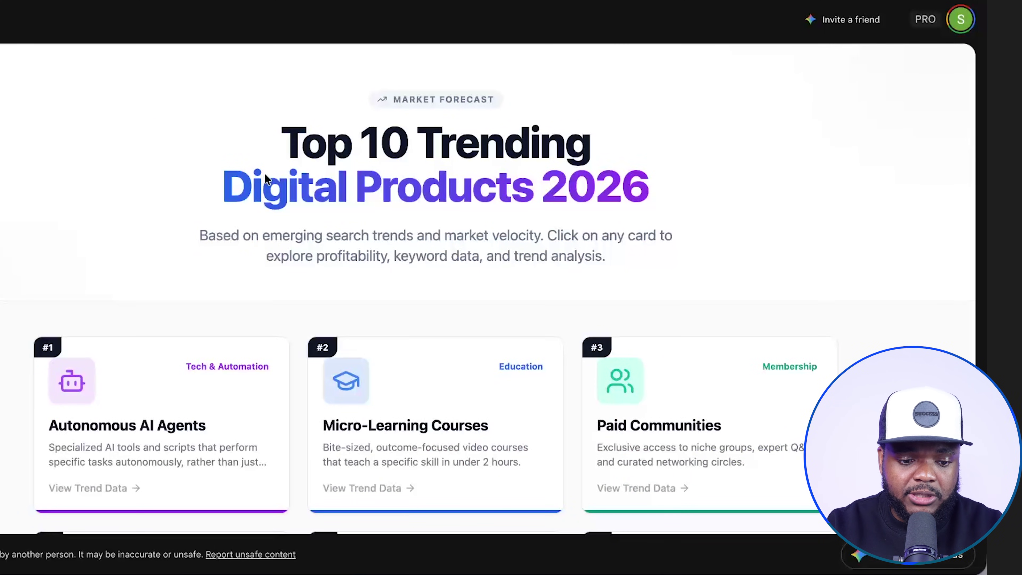
scroll(264, 173, down, 4)
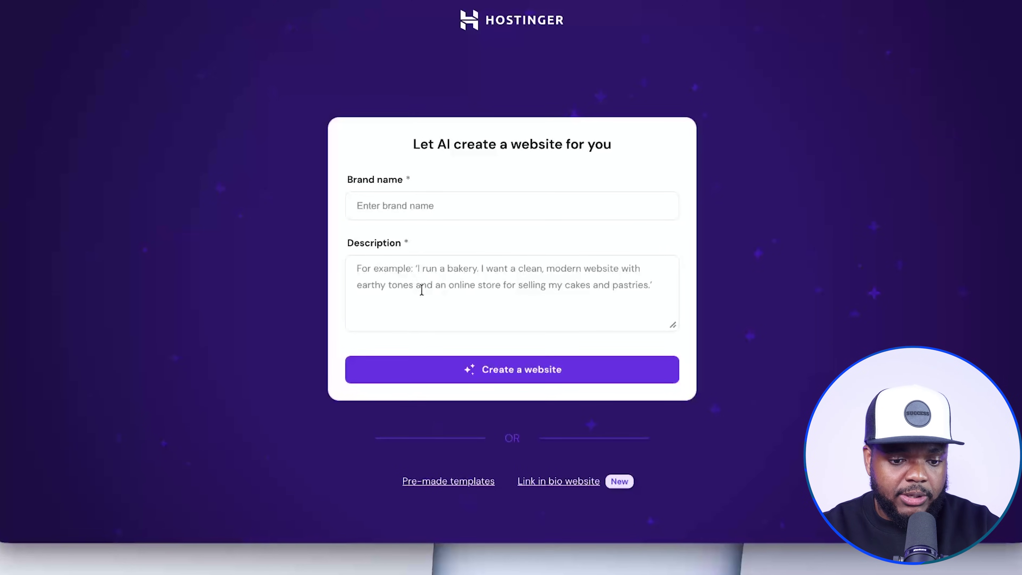
In Hostinger's AI website builder, enter the description "This is a website that sells pre-made AI Automations Agents that people can plug and play instantly,".
click(394, 287)
text(This is a website that sells pre-made AI Automations Agents that people can plug and play instantly,)
Set the brand name to "AI Agent Magic" and have the AI create the website.
click(407, 247)
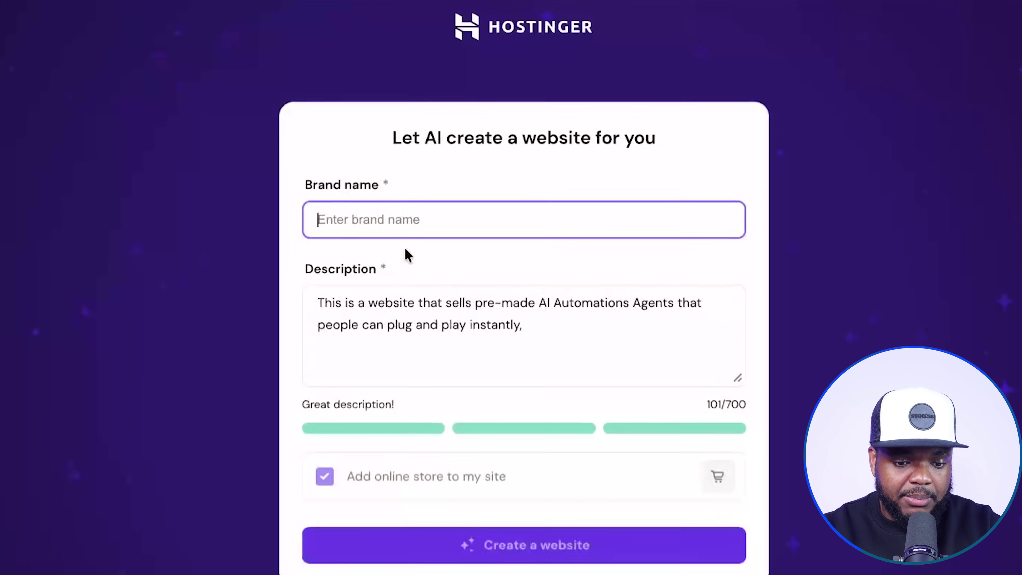
text(AI Ague)
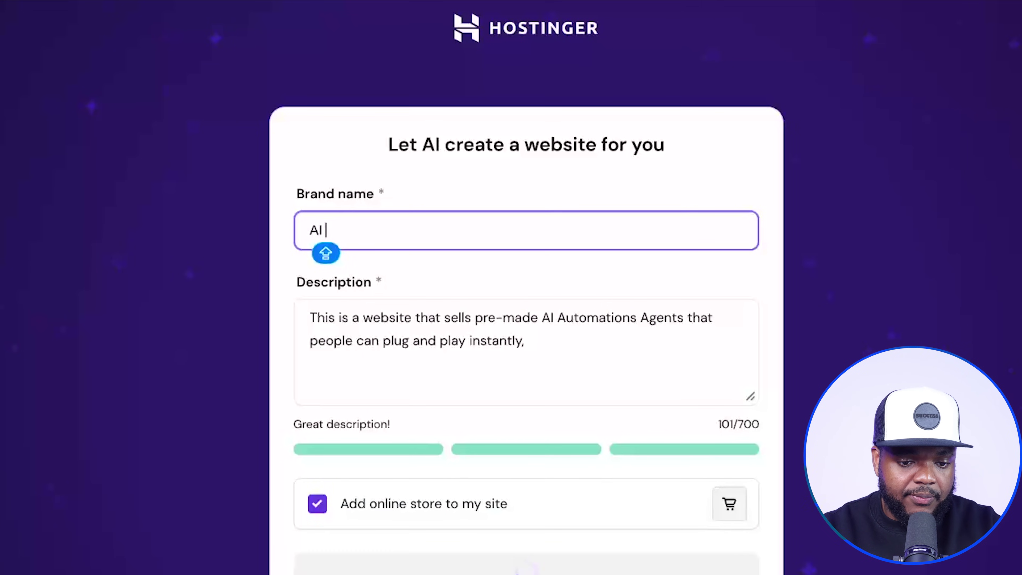
text(ent Magic)
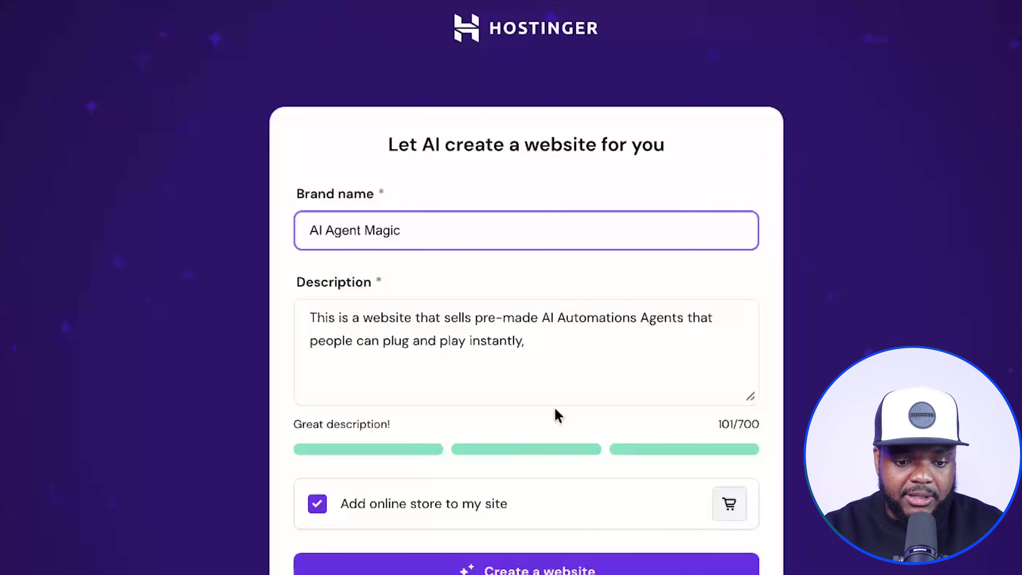
scroll(444, 406, down, 1)
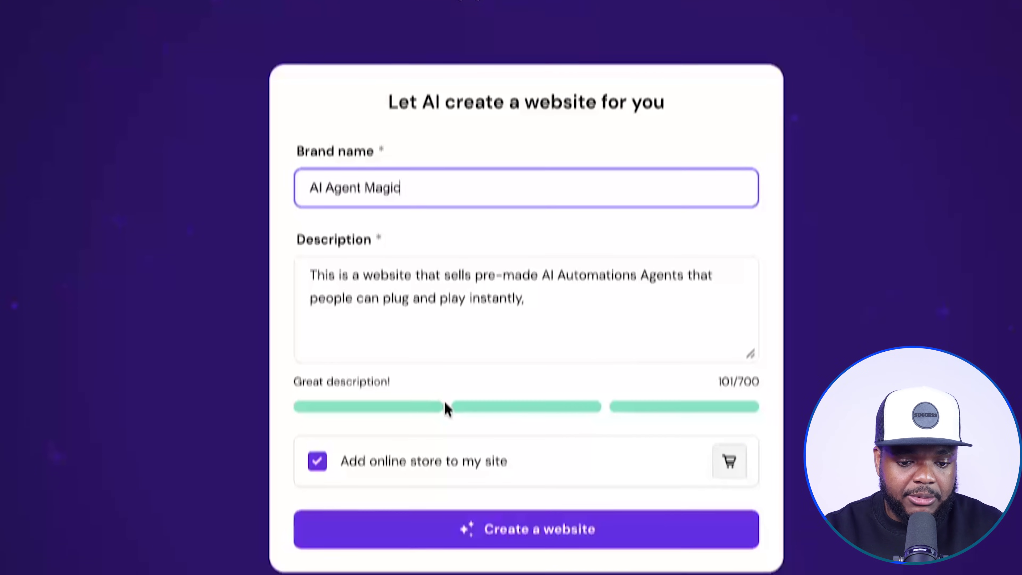
click(514, 518)
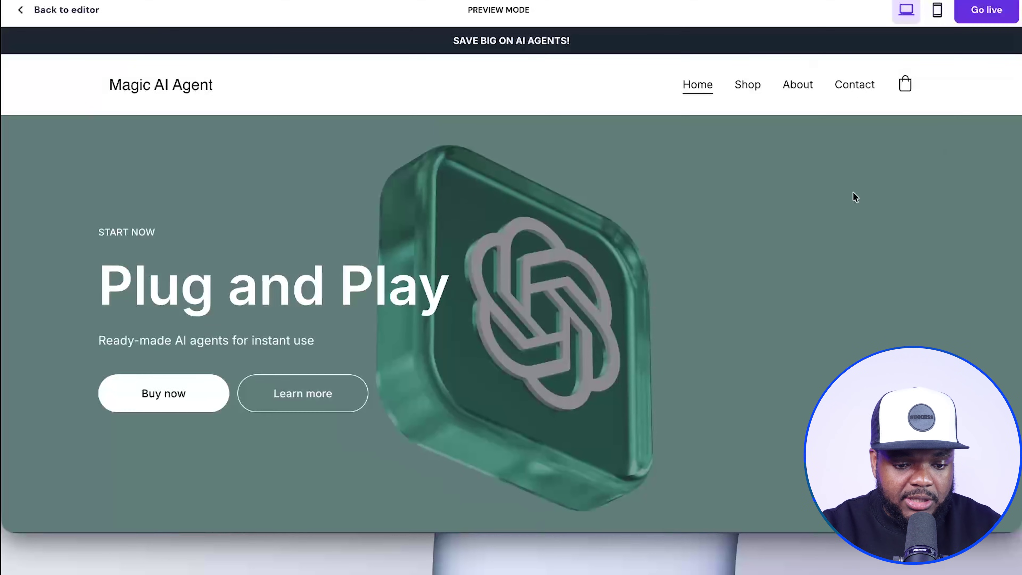
Examine the generated home page preview, including the hero banner, product listings, email sign-up form and footer.
scroll(855, 195, down, 4)
scroll(856, 197, down, 10)
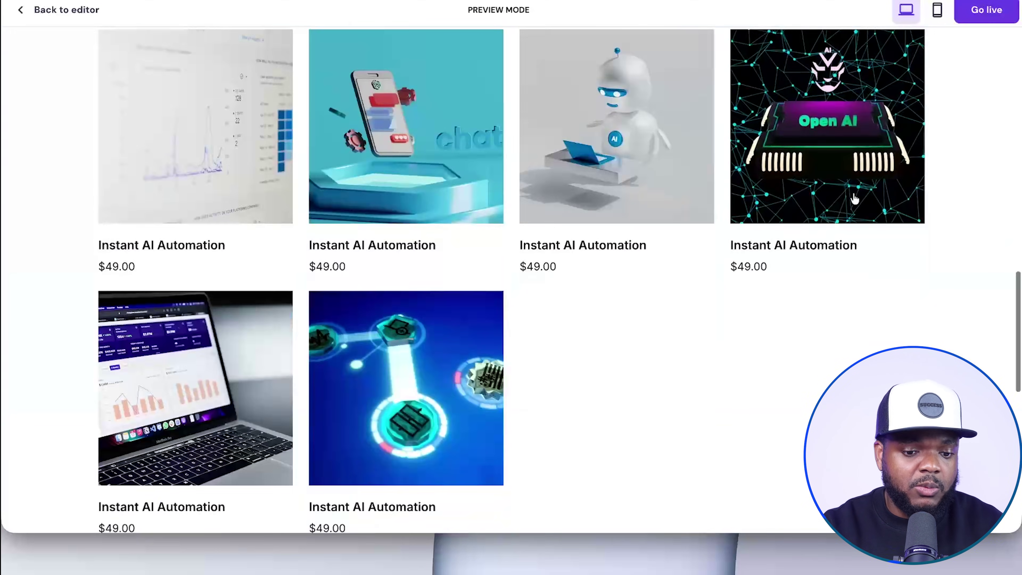
scroll(855, 197, down, 8)
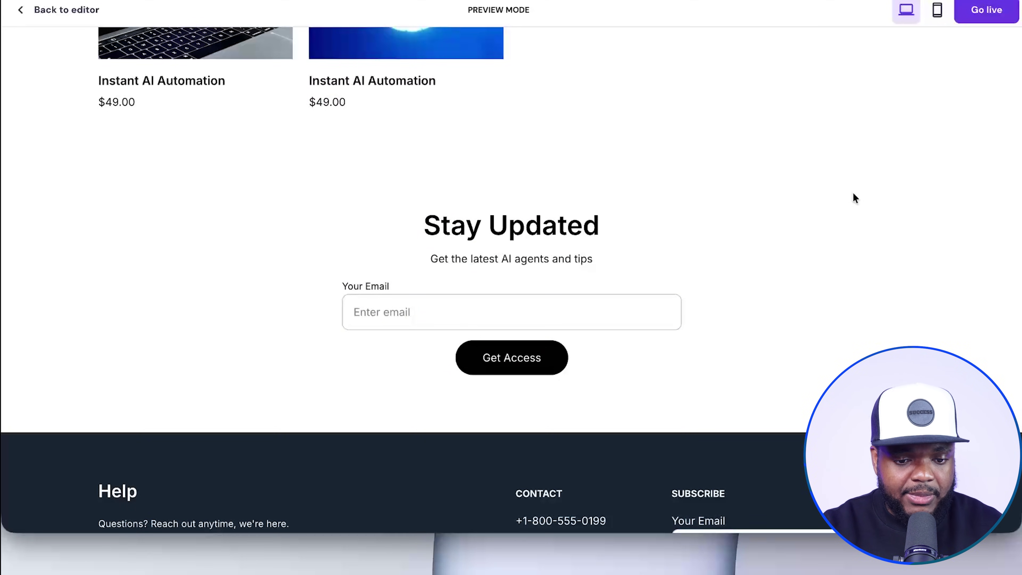
scroll(853, 192, down, 3)
scroll(853, 219, up, 20)
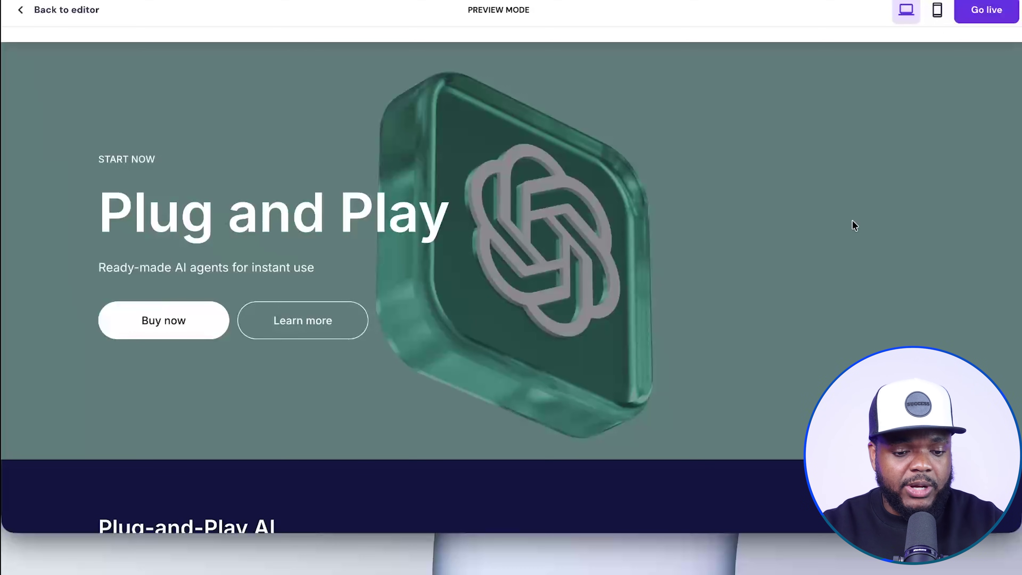
scroll(720, 170, down, 1)
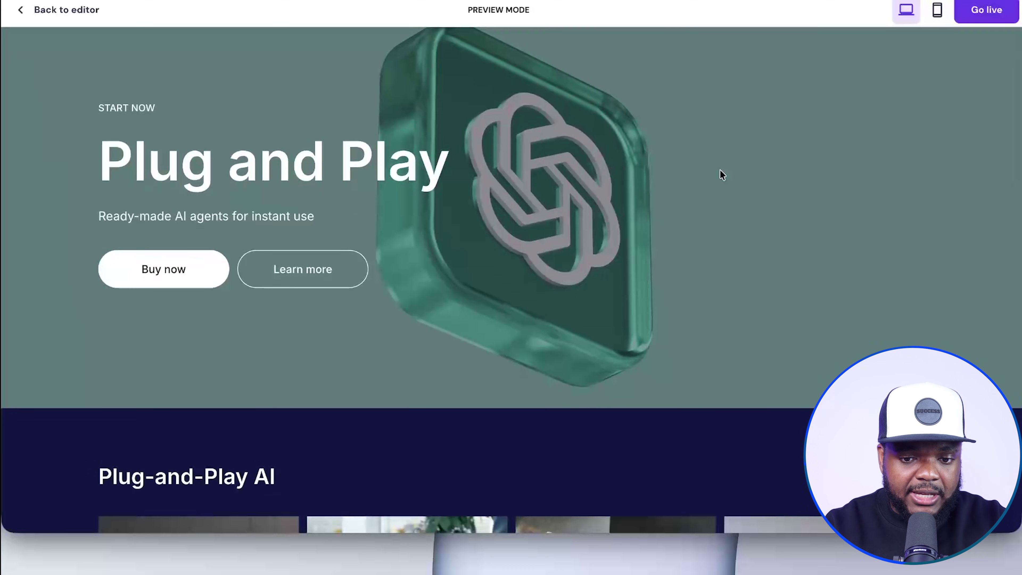
scroll(721, 171, up, 3)
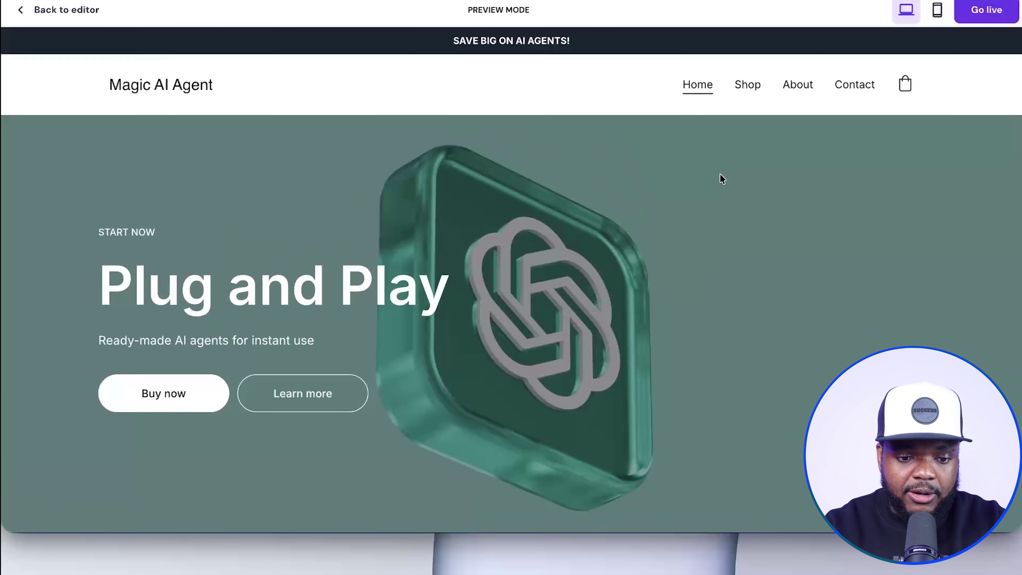
scroll(720, 173, down, 10)
scroll(720, 174, up, 10)
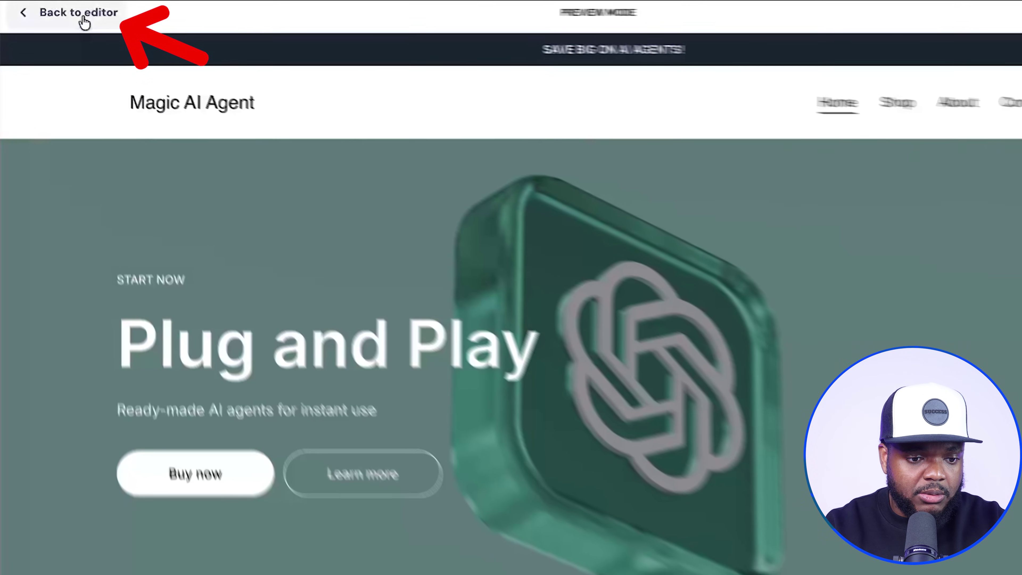
Return to the website editor, open the store's product list and delete all six sample products.
click(76, 10)
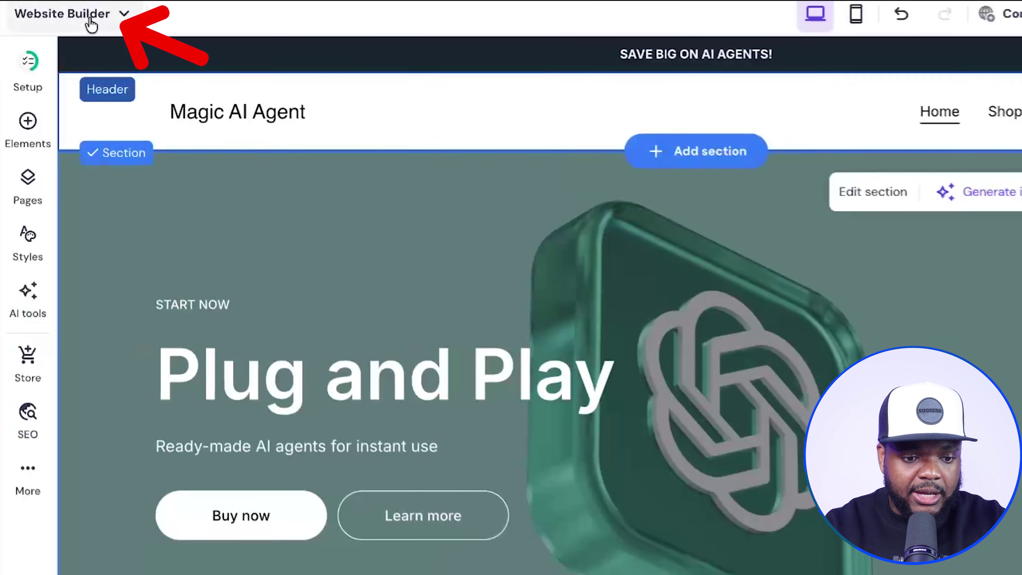
click(30, 359)
scroll(245, 427, down, 2)
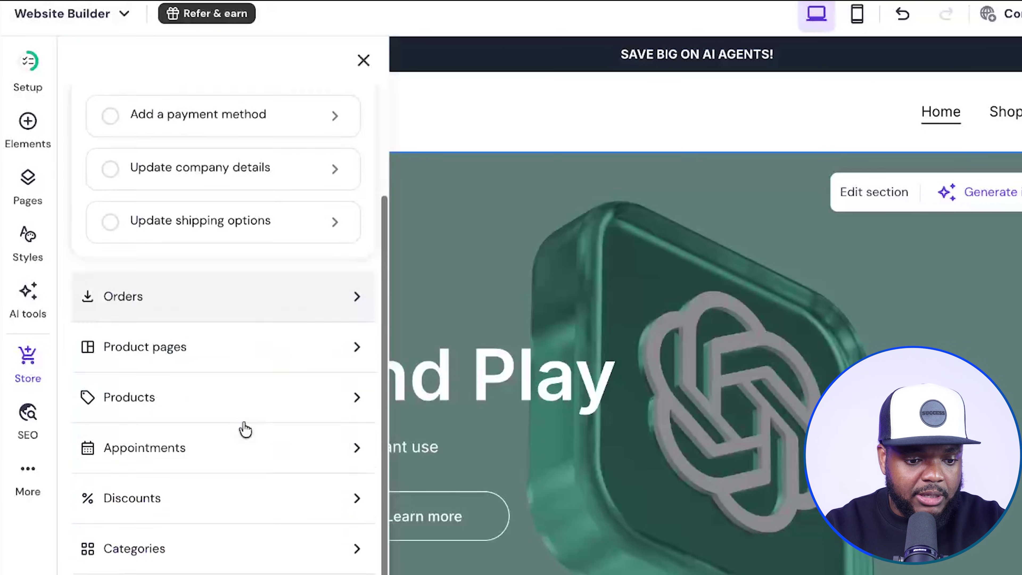
click(241, 394)
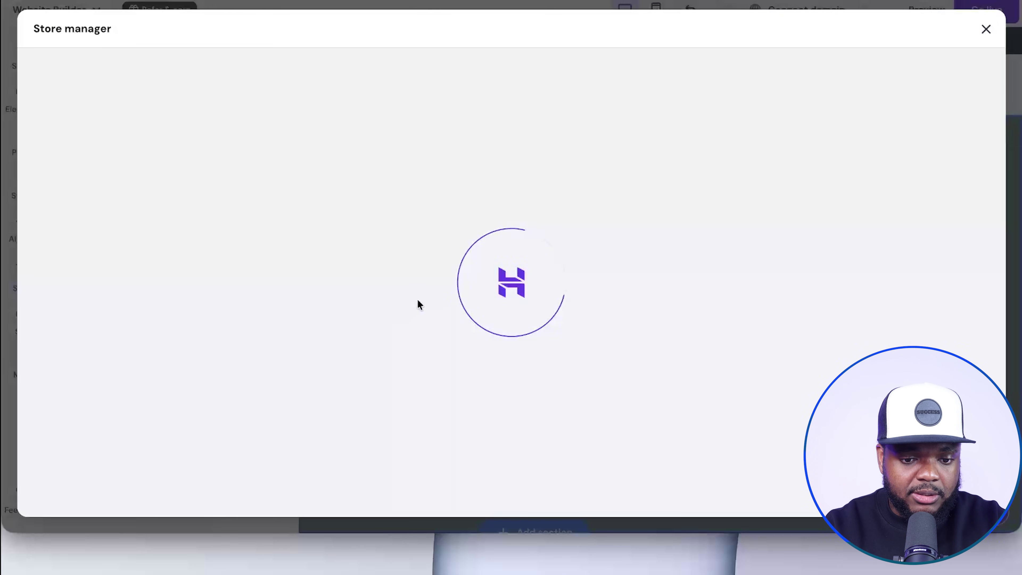
scroll(350, 261, down, 1)
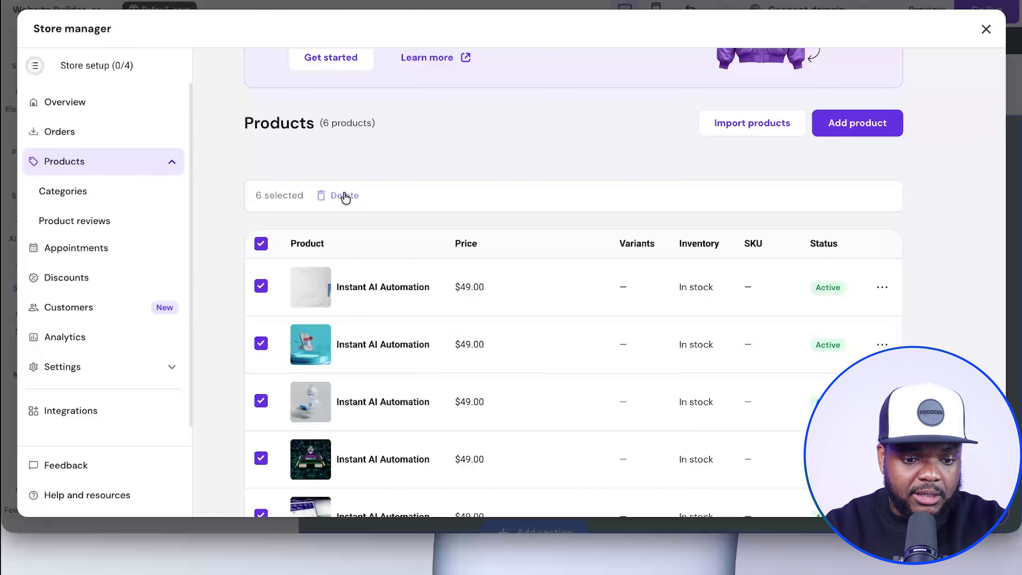
click(345, 196)
click(627, 327)
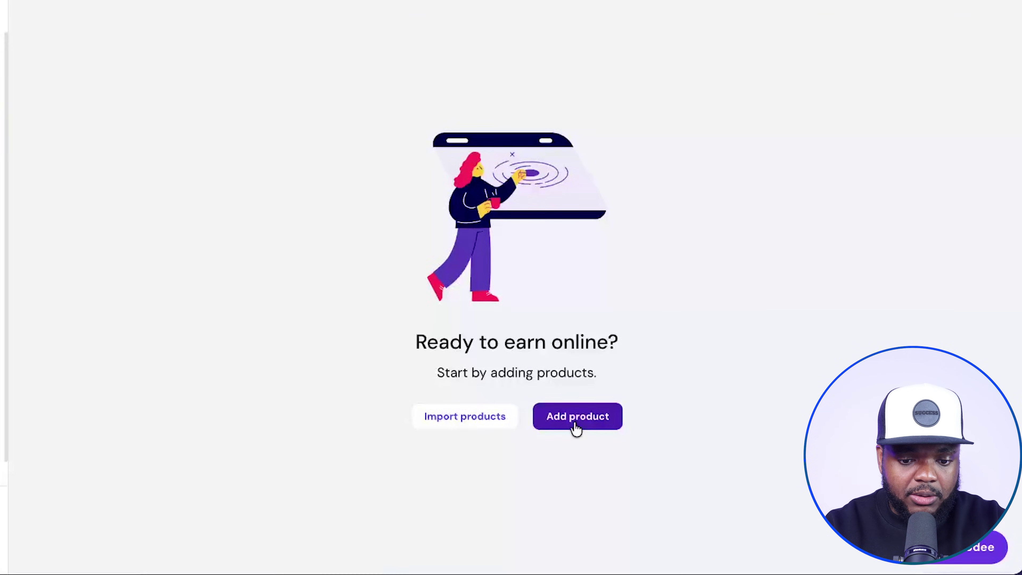
Start adding a digital product to the store and look over its image, title, subtitle, ribbon and description fields.
click(576, 419)
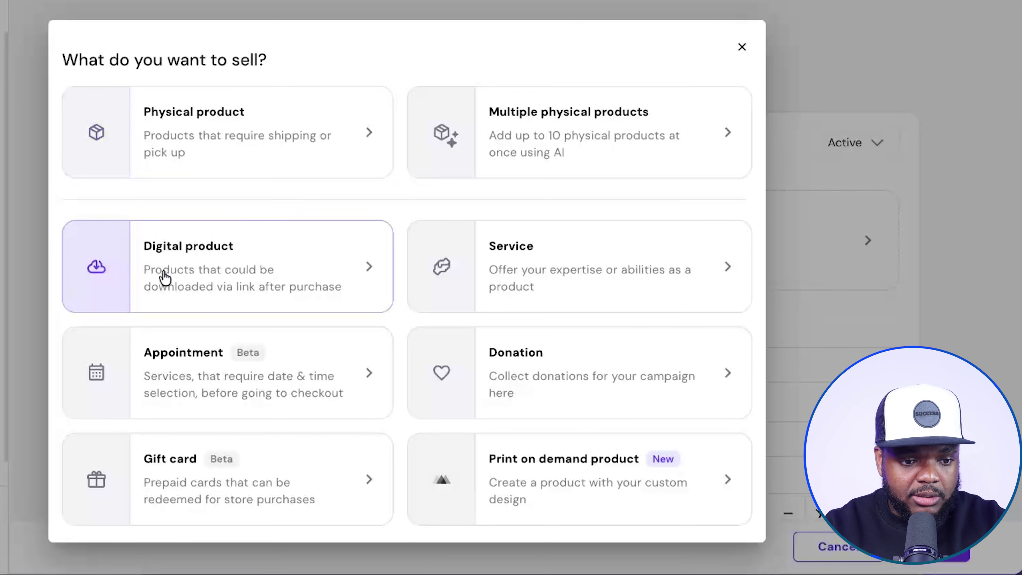
click(268, 266)
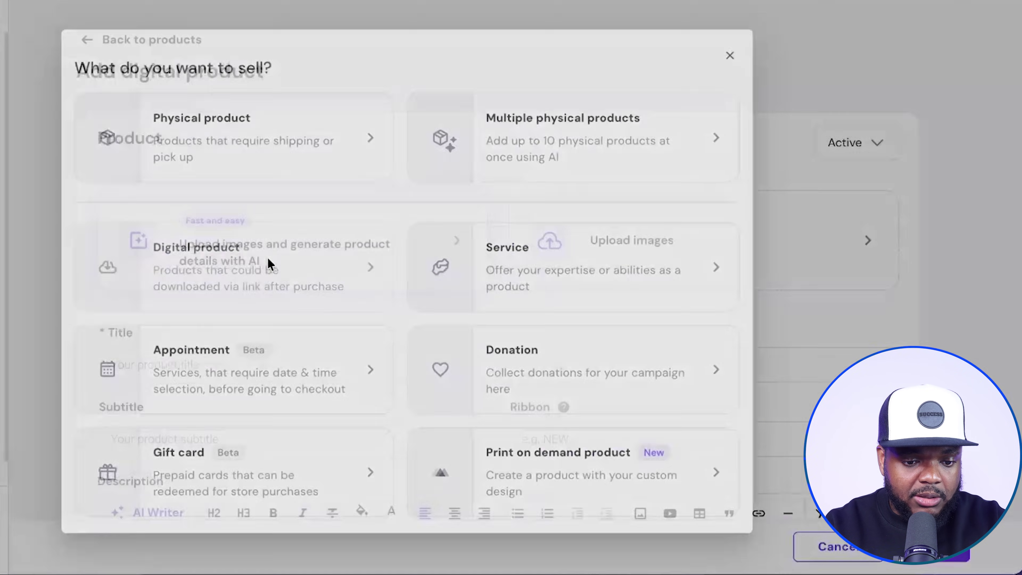
scroll(383, 354, down, 2)
scroll(408, 373, up, 2)
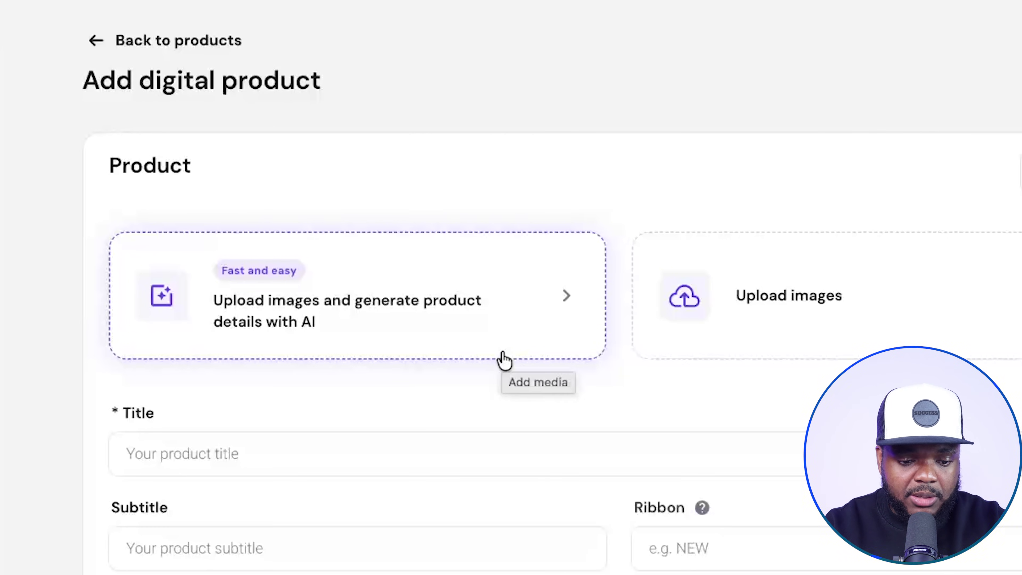
scroll(502, 358, down, 2)
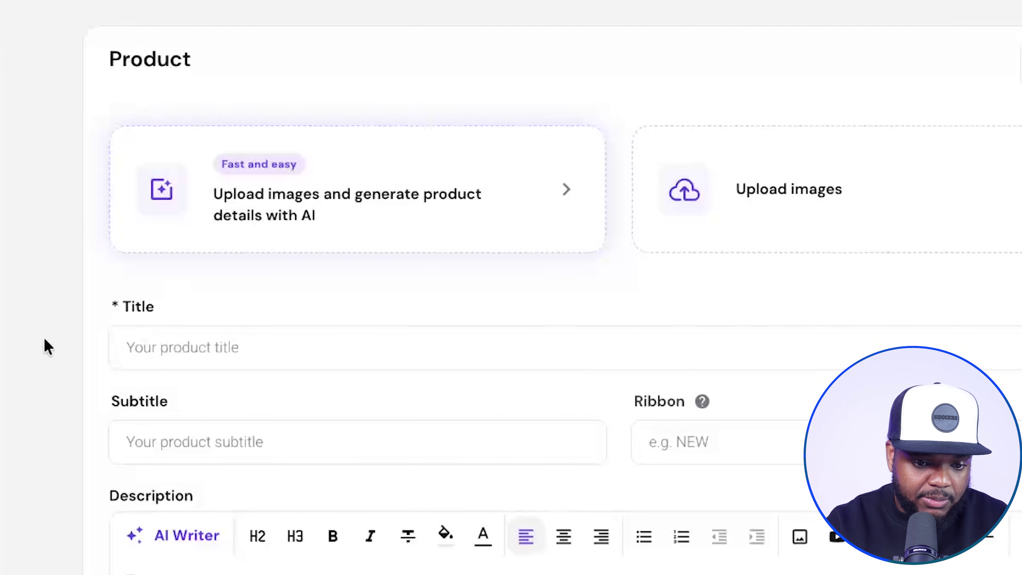
scroll(354, 358, down, 3)
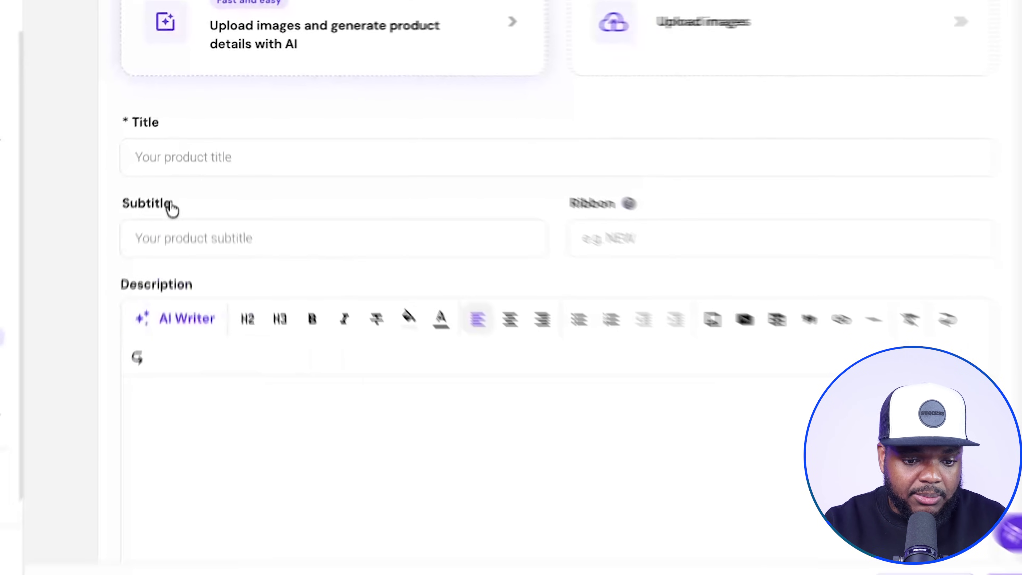
scroll(287, 423, down, 2)
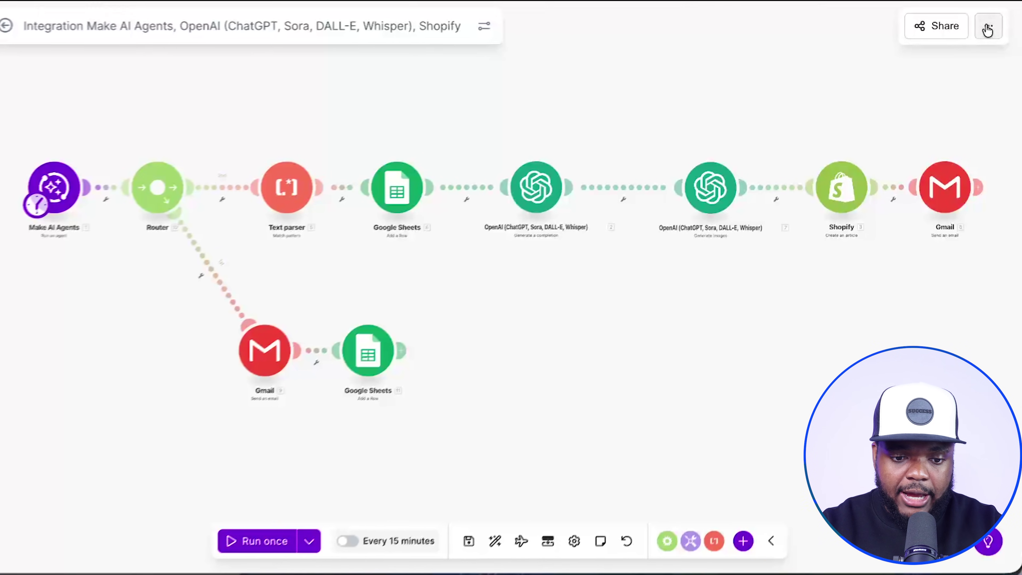
Switch to the Make blog automation scenario, export its blueprint and look through the exported JSON code.
click(988, 28)
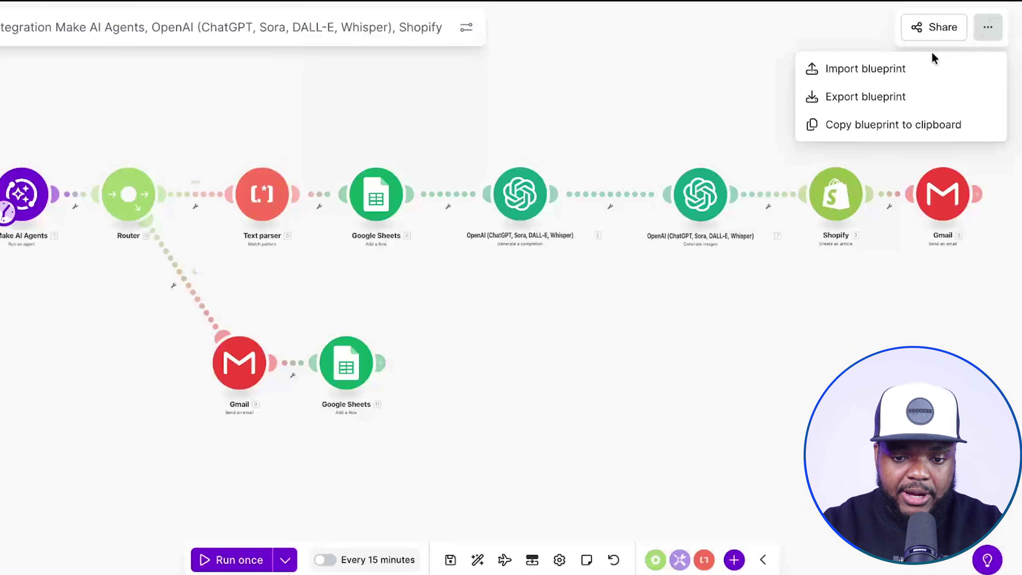
click(932, 103)
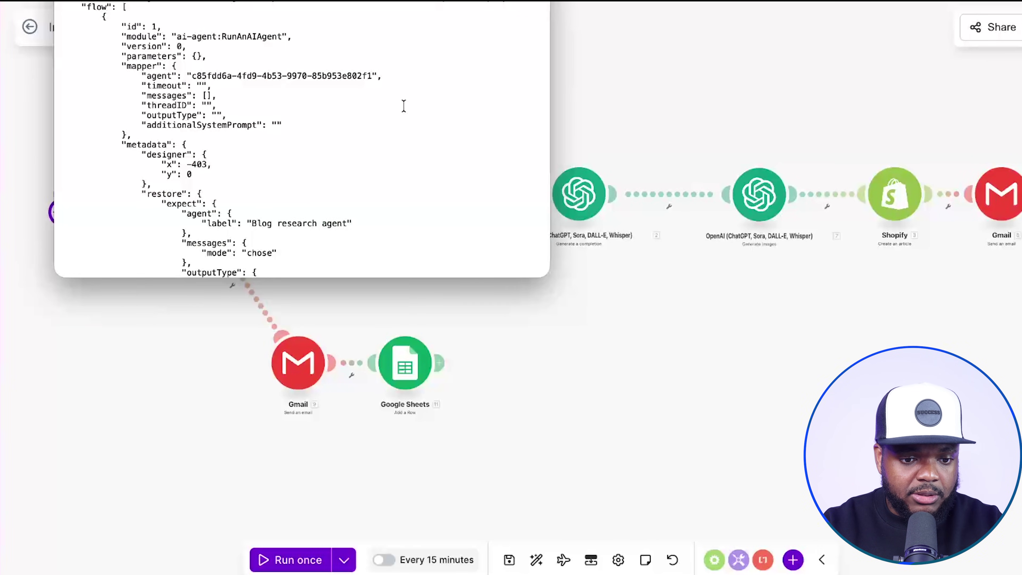
scroll(385, 108, down, 15)
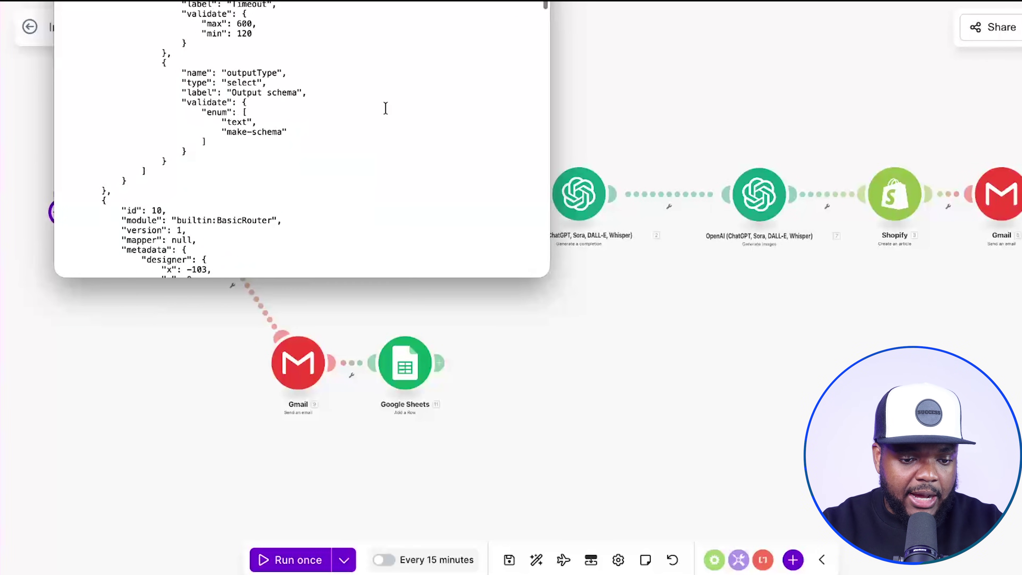
key(super+a)
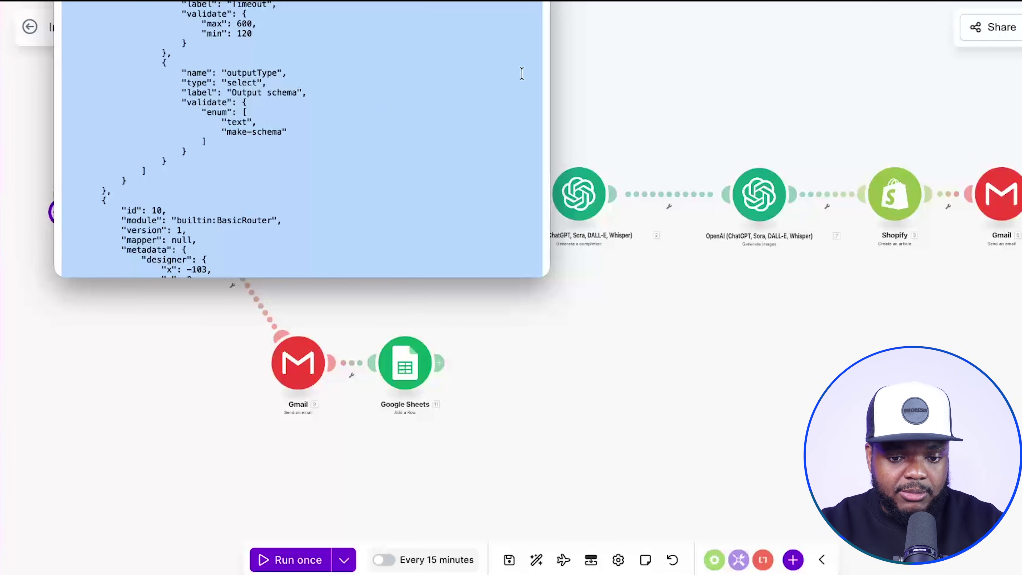
click(749, 80)
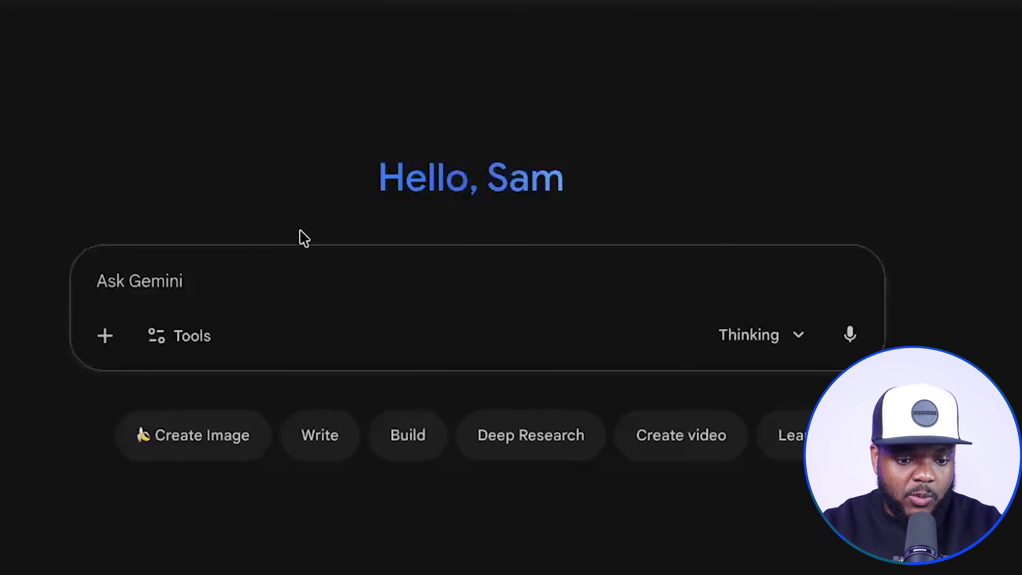
In Gemini, request a high quality digital product mockup of 'Shopify Blog AI Automation' as a 3D box on a table, using image creation.
text(Can you give me a high quality digital product mock up to upload to my website for a digital product called ‘Shopify Blog AI Automation’ - ensure the mockup looks like a 3D box well designed on a table)
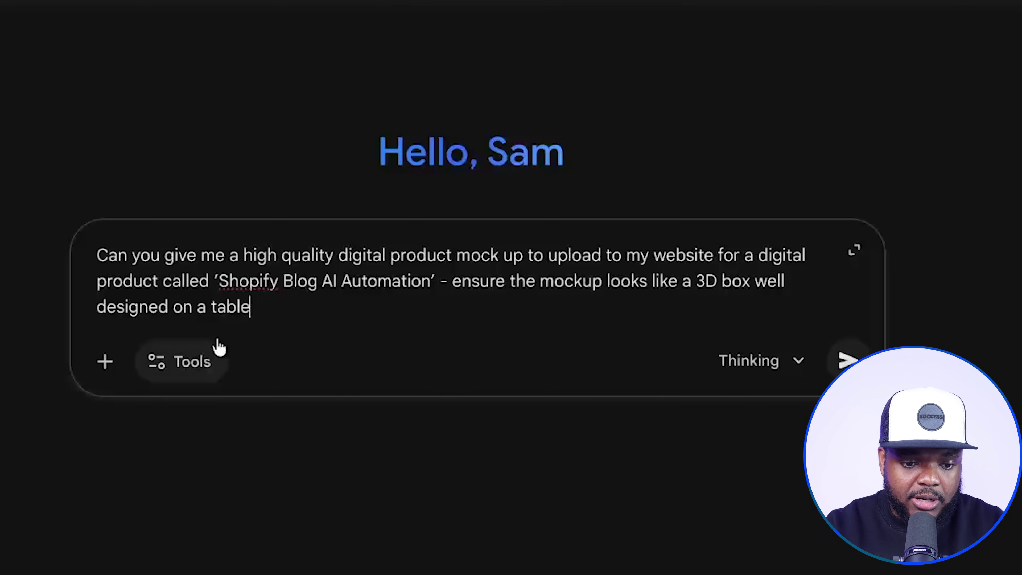
drag(221, 279, 321, 279)
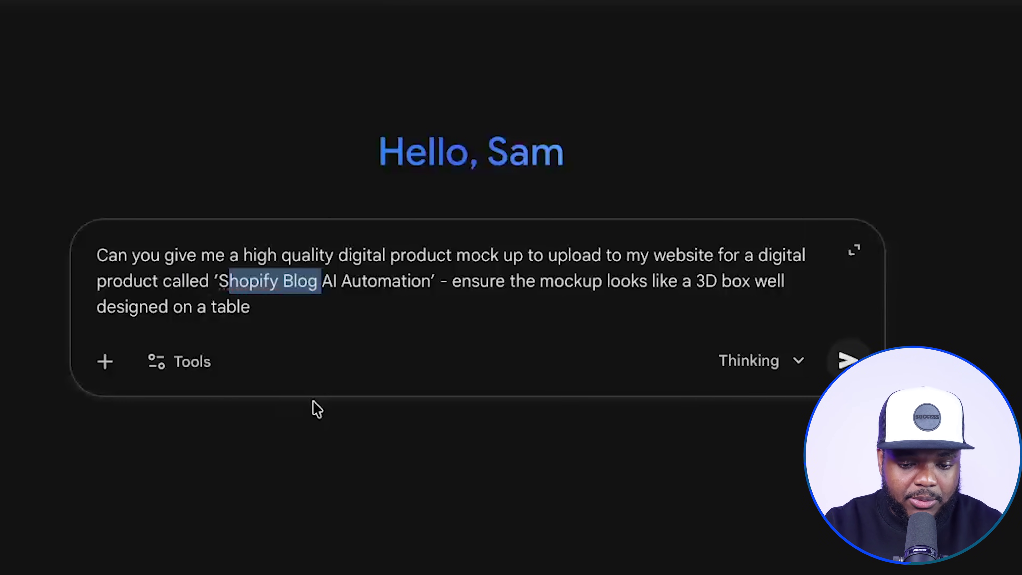
drag(697, 280, 743, 300)
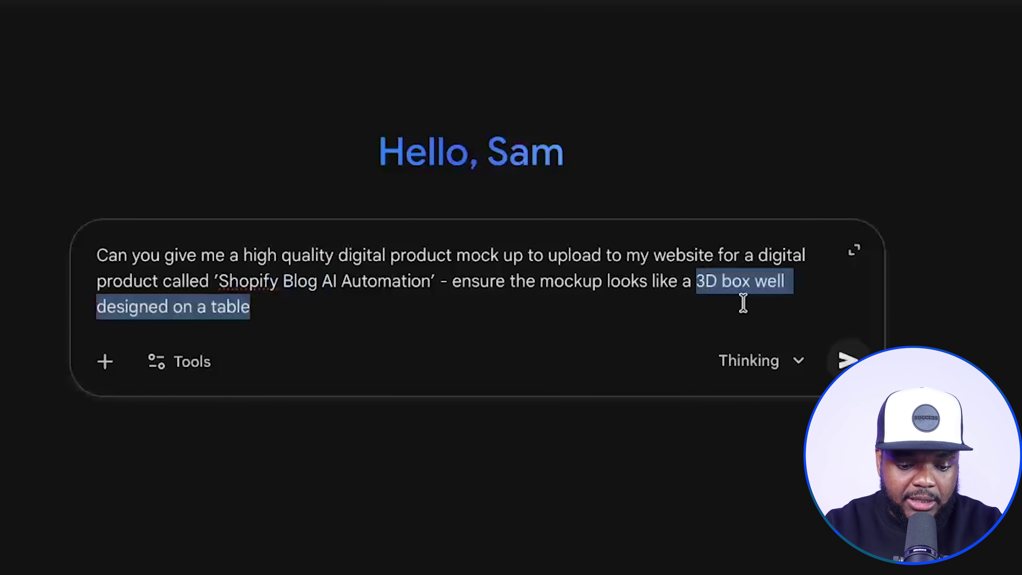
click(537, 513)
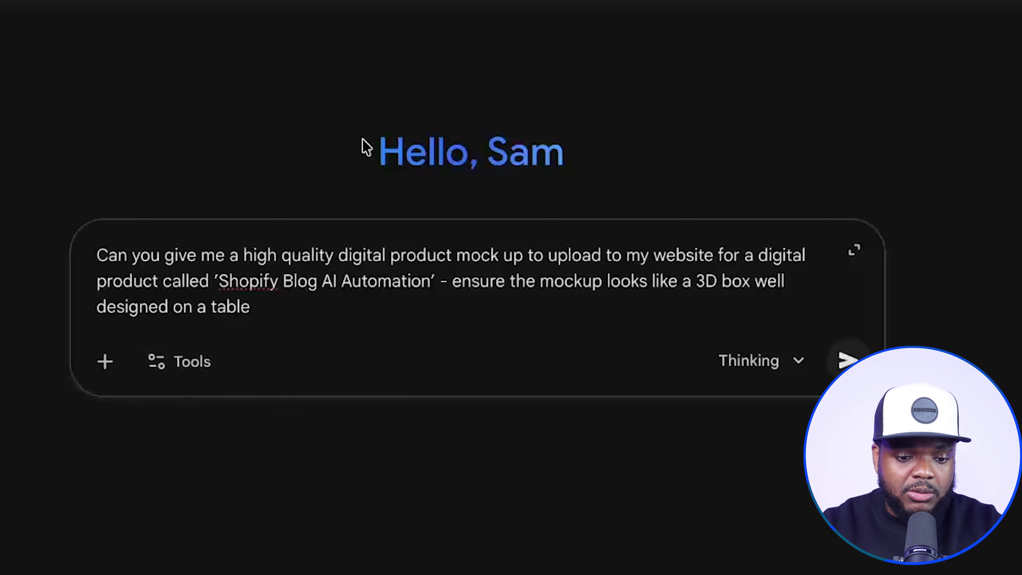
click(181, 376)
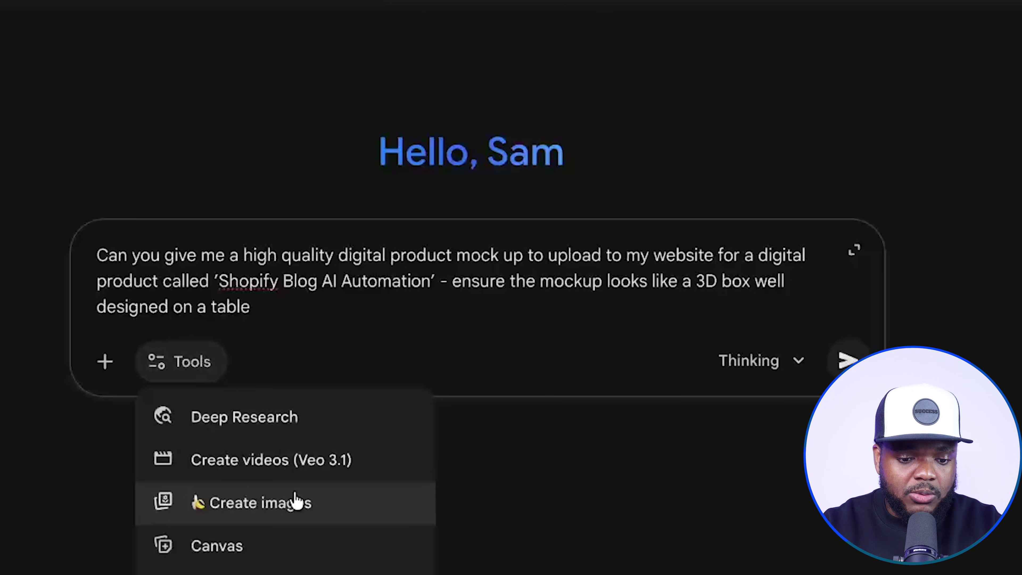
click(255, 515)
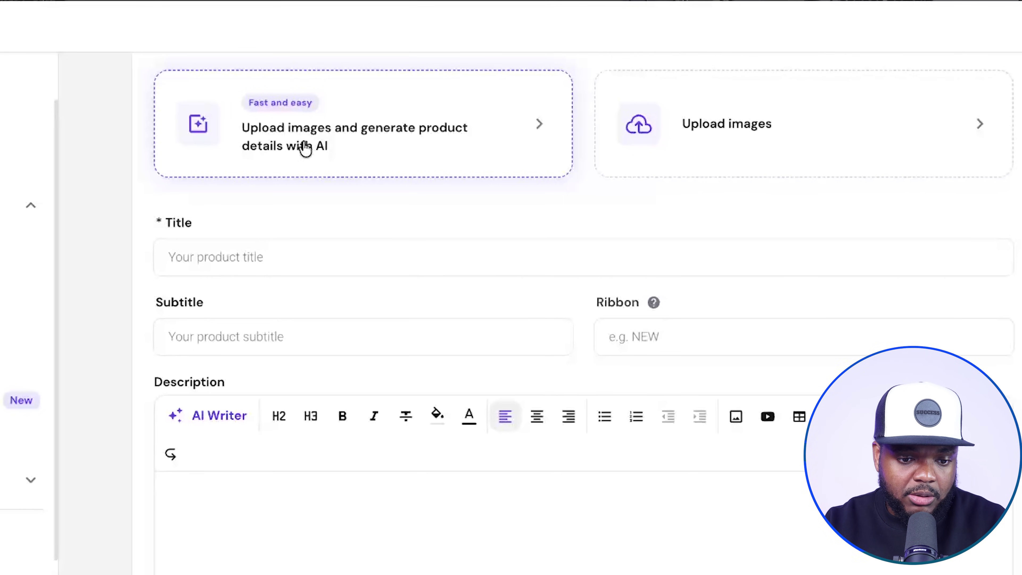
In Hostinger's product form, upload the mockup image, generate the product details with AI, and review the title, subtitle, ribbon and description.
click(468, 109)
double_click(349, 270)
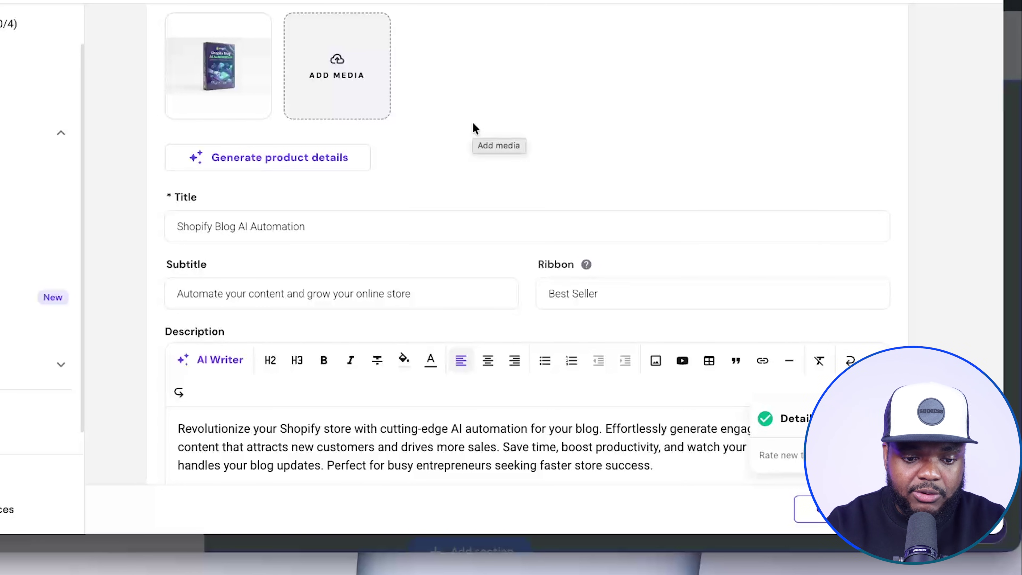
scroll(481, 191, down, 3)
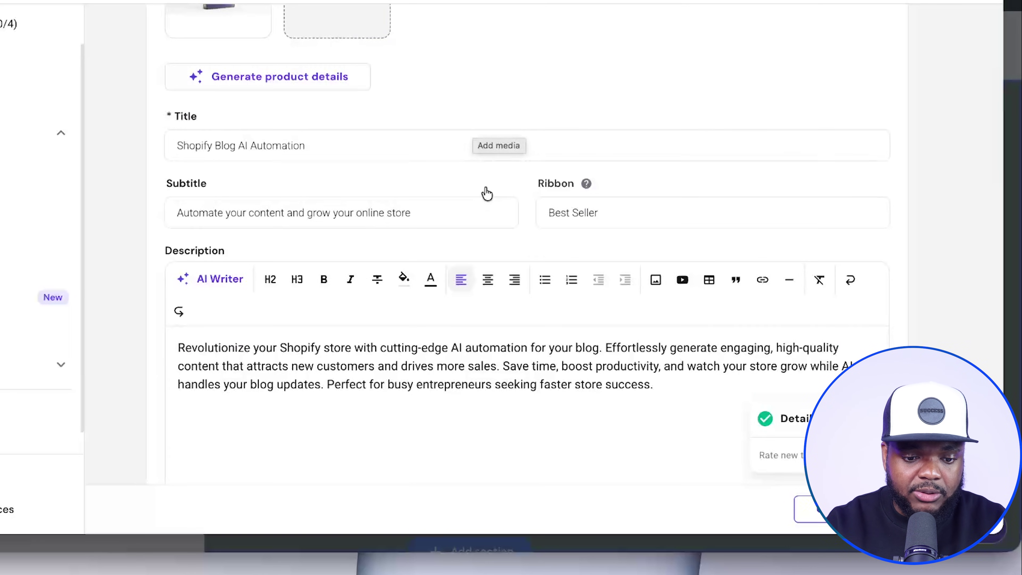
scroll(485, 187, down, 5)
scroll(485, 187, down, 5)
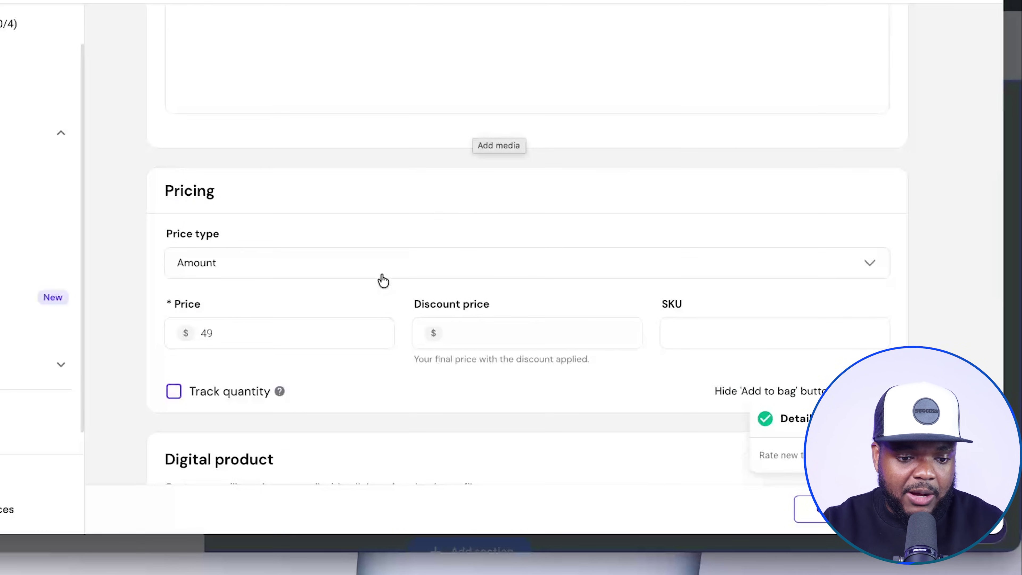
Set the digital product's price to $39.99.
scroll(383, 278, down, 1)
click(229, 269)
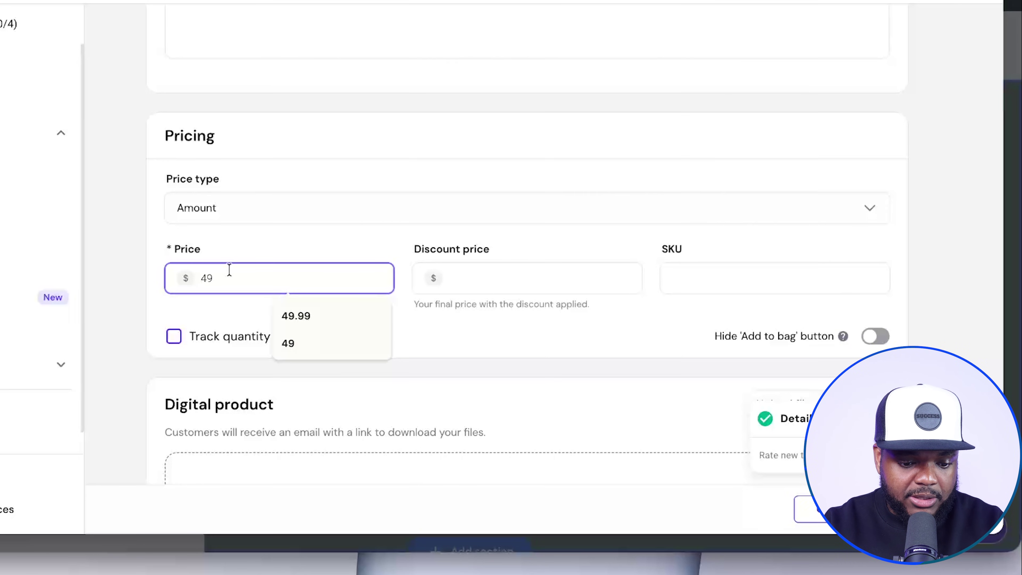
text(39)
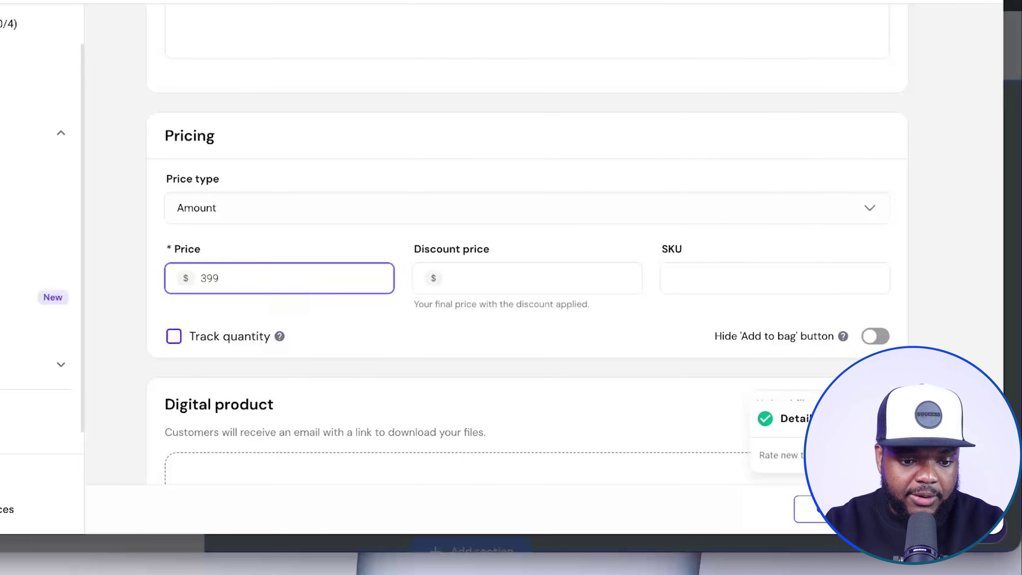
text(.9)
scroll(493, 386, down, 5)
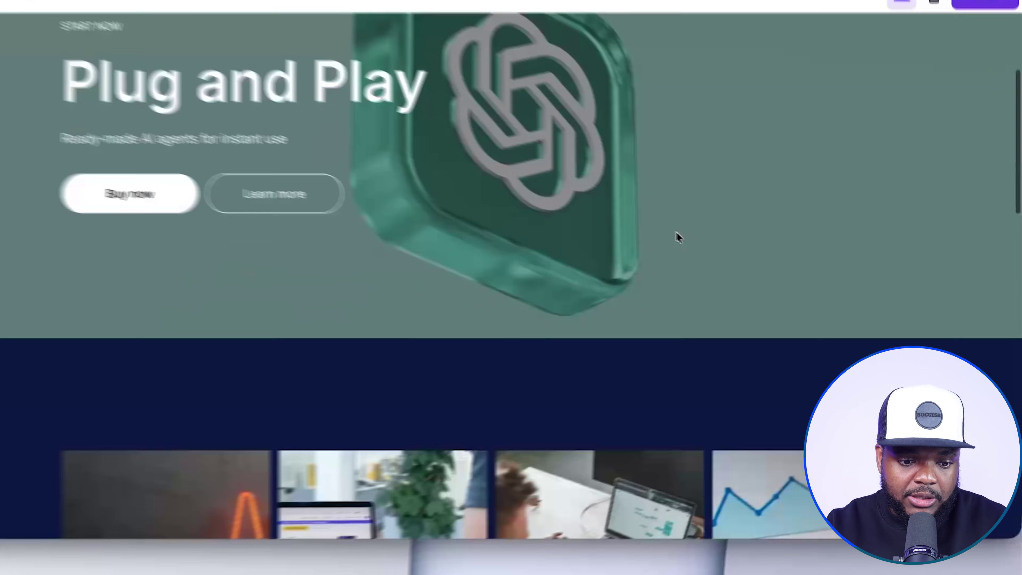
Examine the new product's listing on the website's home page in preview mode.
scroll(680, 238, down, 8)
scroll(690, 240, down, 10)
scroll(690, 240, up, 4)
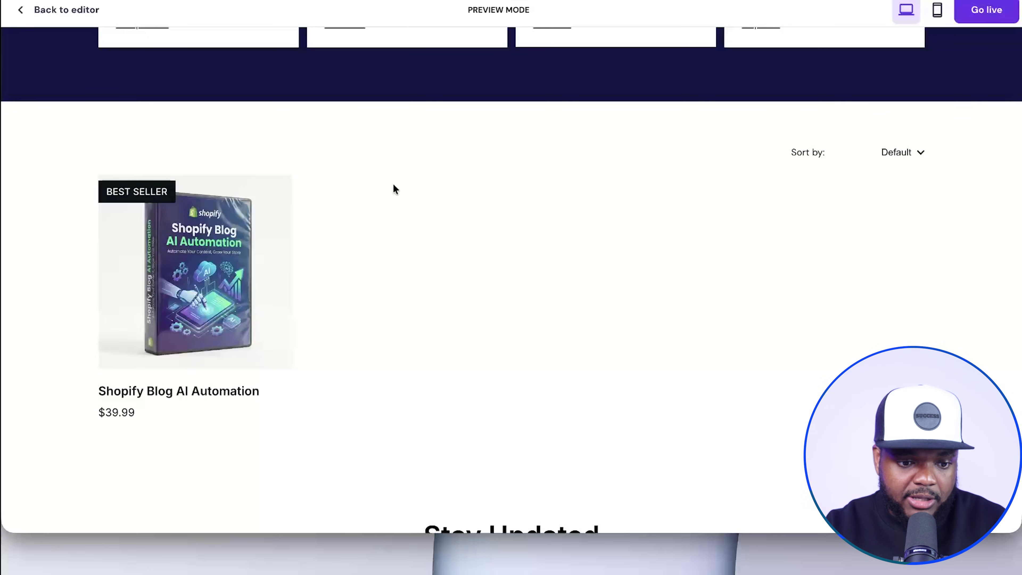
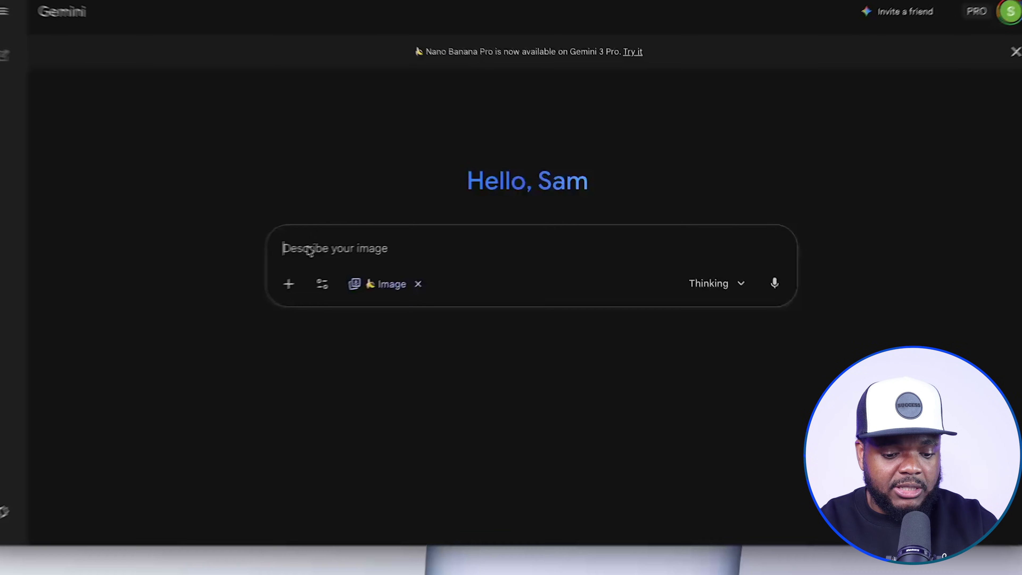
In Gemini, write a prompt for a readable A4 PDF guide image titled "8 Benefits to using AI Agents", requesting the benefits and a nano banana prompt.
text(i want you to make an a4 image for a PDF Guide titled "8 Benefits to using AI Agents")
key(shift+Return)
key(shift+Return)
text(can you give me the full 8 benefits and a prompt for nano banana to make the A4 image)
key(shift+Return)
key(shift+Return)
text(it needs to be readable text and clear images)
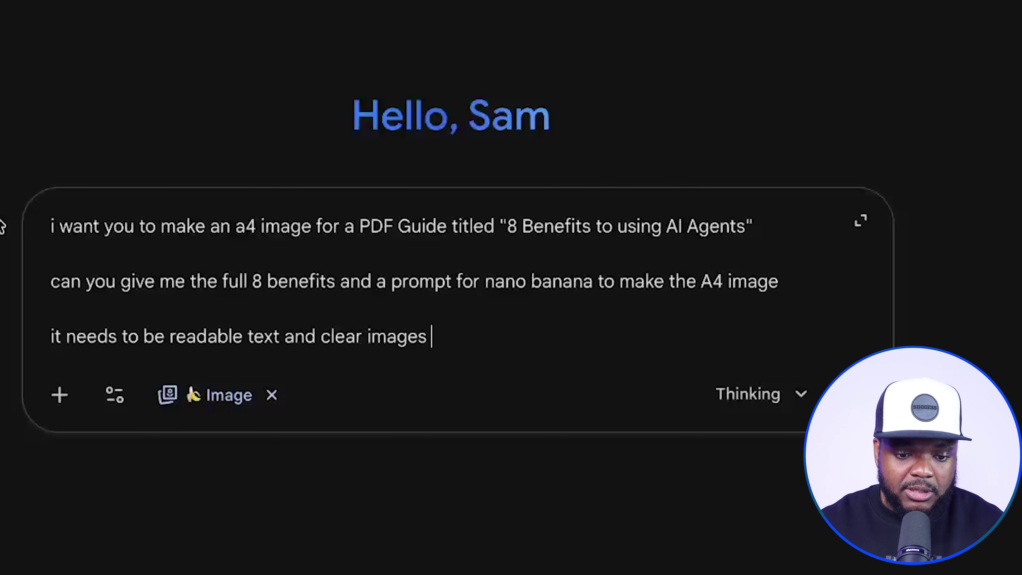
Turn off image creation, submit the same guide prompt as a regular text request, and read through the list of benefits.
key(ctrl+a)
key(ctrl+c)
key(BackSpace)
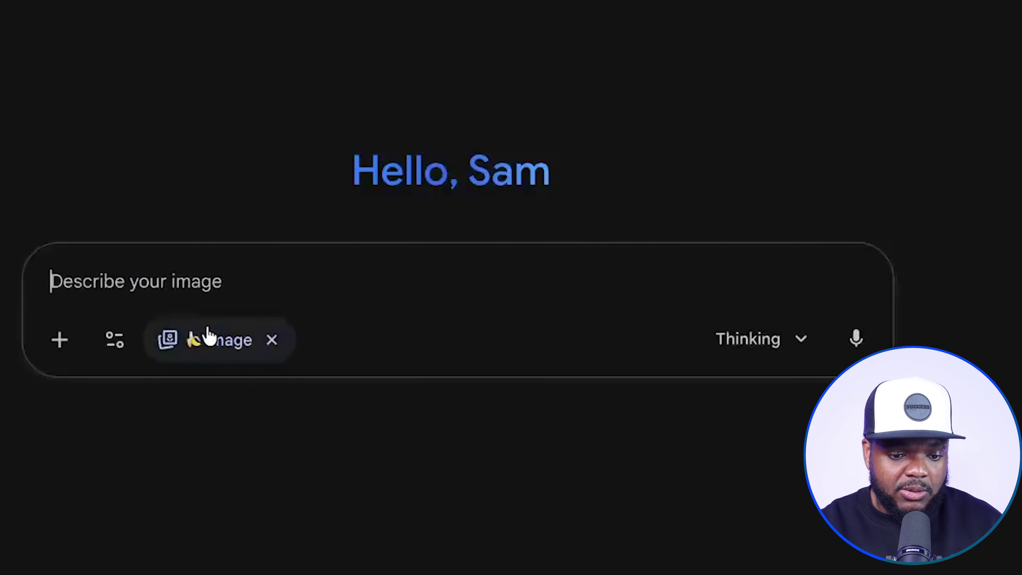
click(272, 340)
key(ctrl+v)
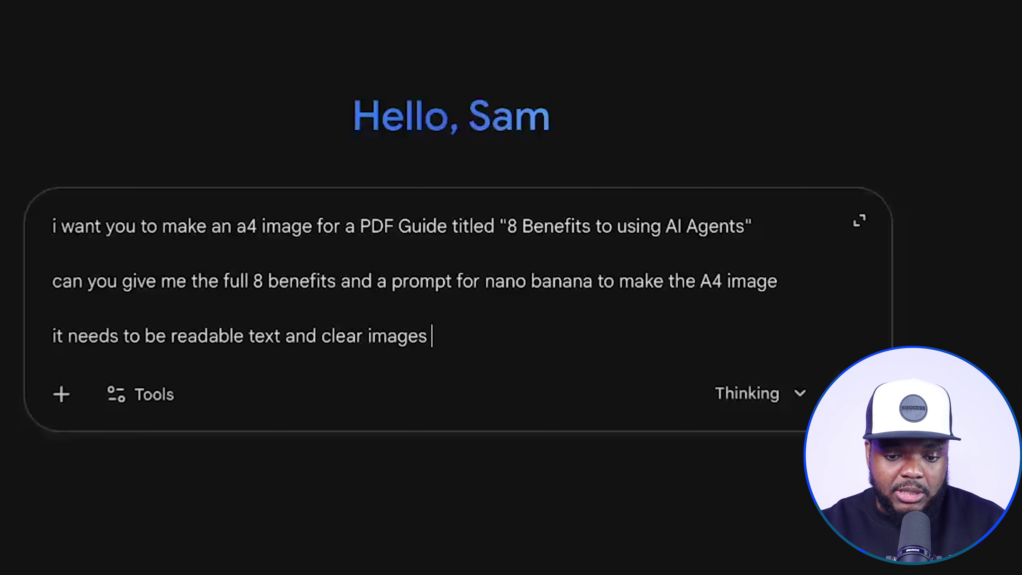
click(850, 390)
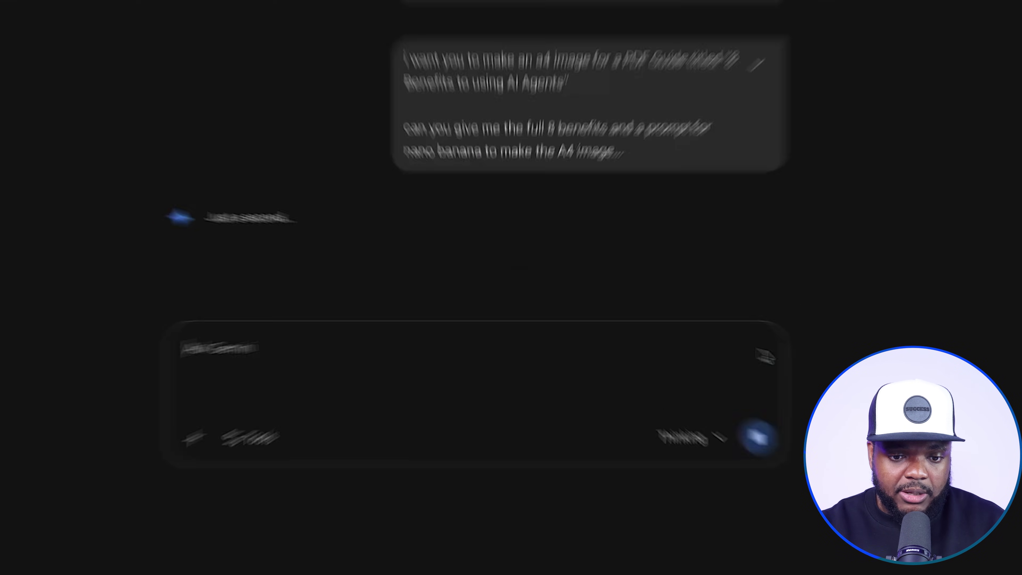
scroll(879, 246, down, 10)
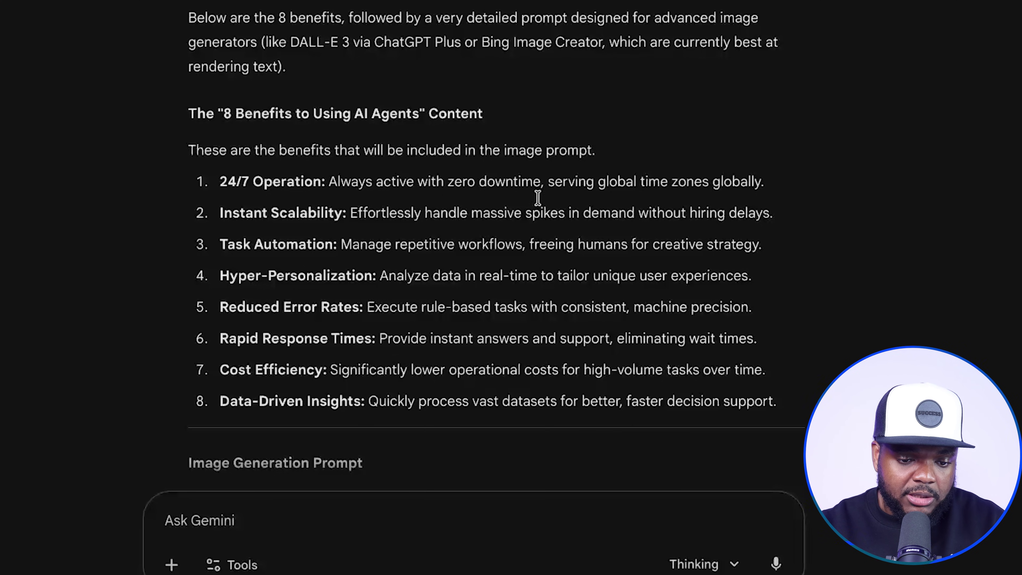
Read through the rest of the reply and copy the A4 infographic image generation prompt from its Markdown block.
scroll(381, 324, down, 8)
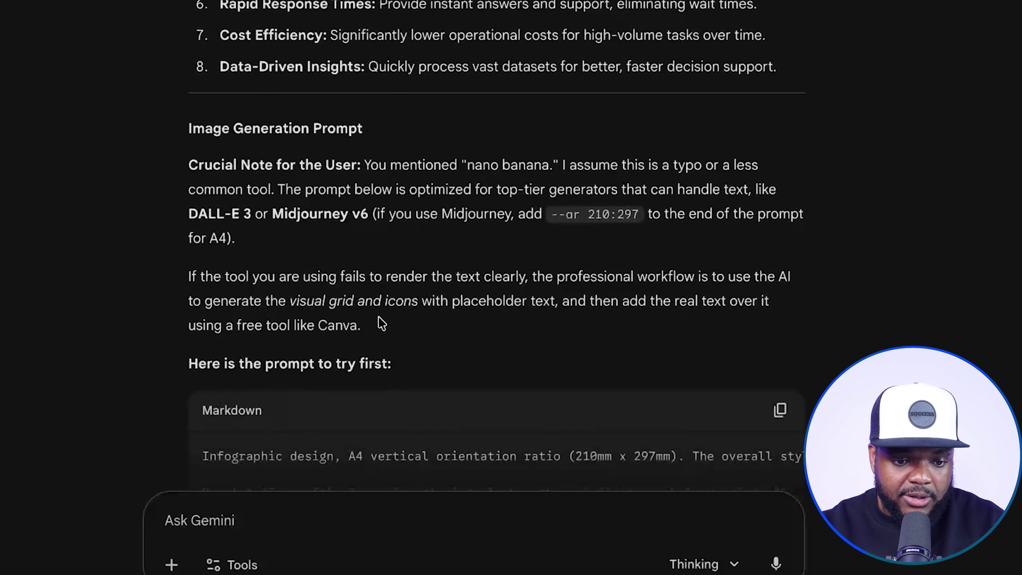
scroll(354, 306, down, 6)
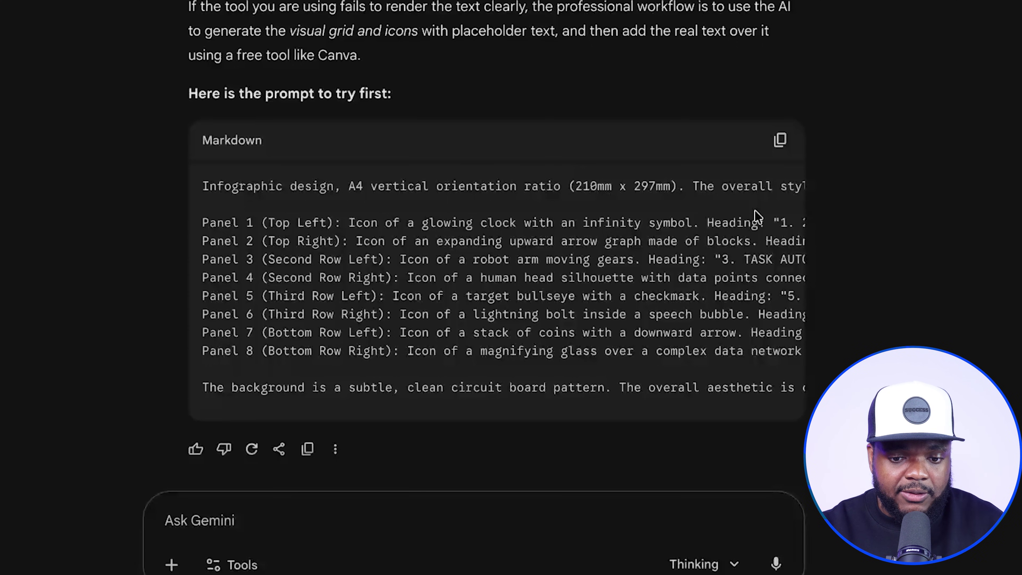
click(780, 140)
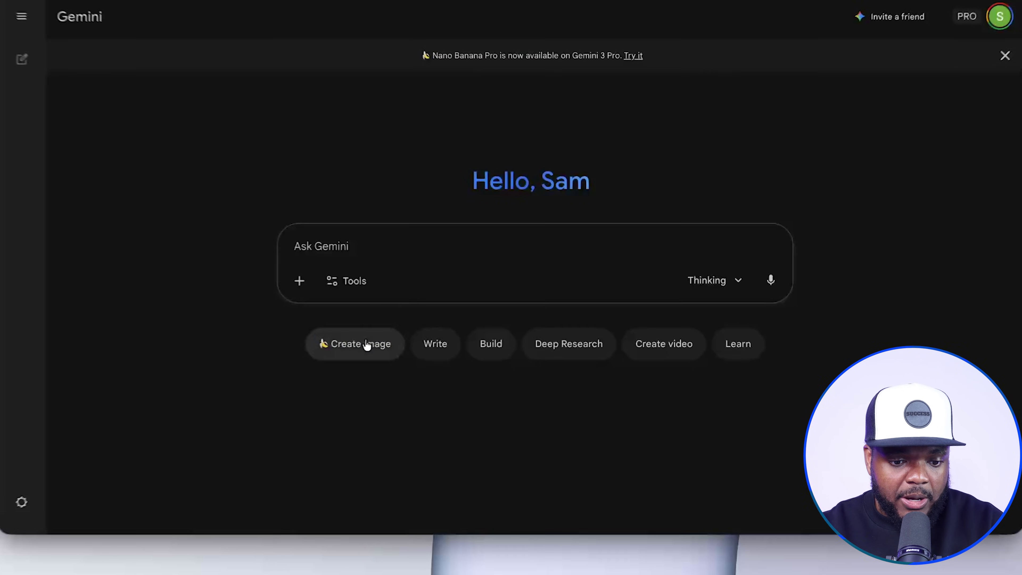
Turn on image creation in the new Gemini chat, paste the copied infographic prompt, and review its panel descriptions.
click(365, 344)
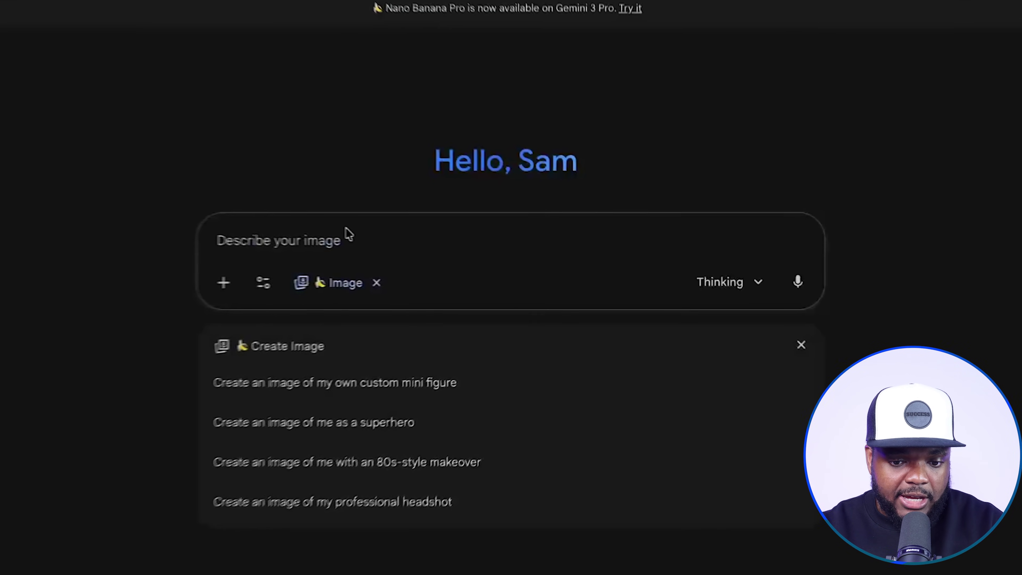
key(ctrl+v)
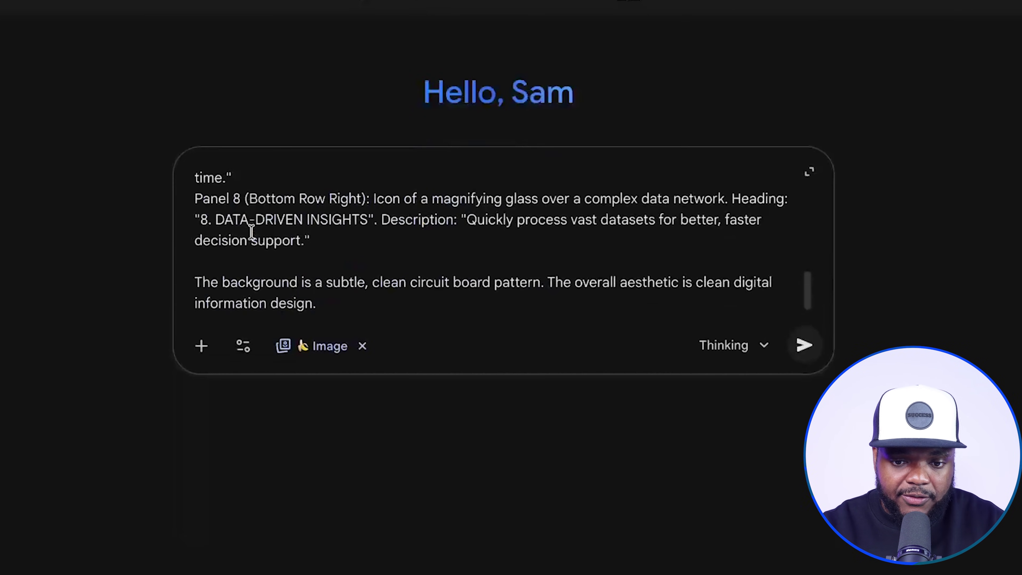
scroll(251, 233, up, 3)
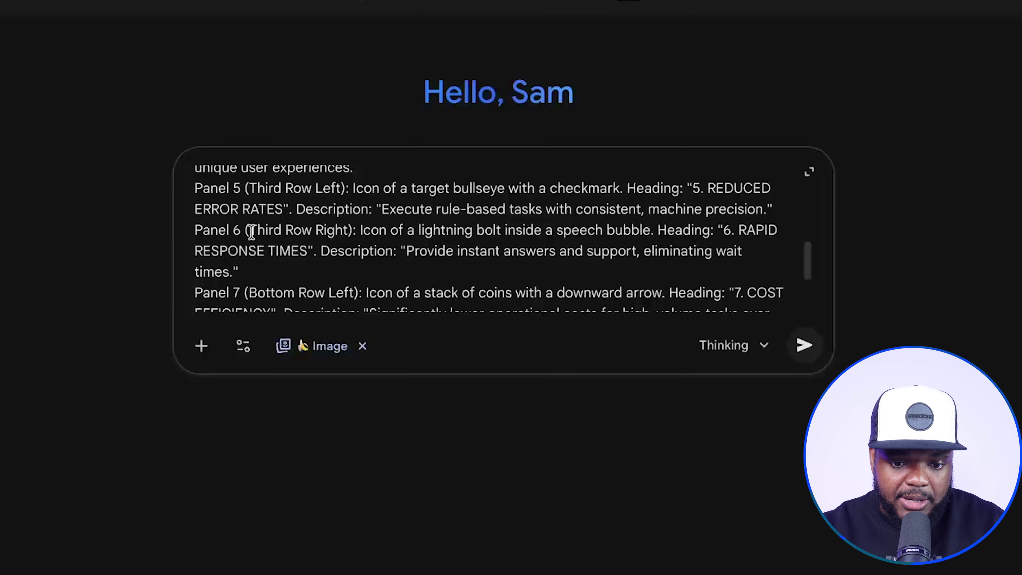